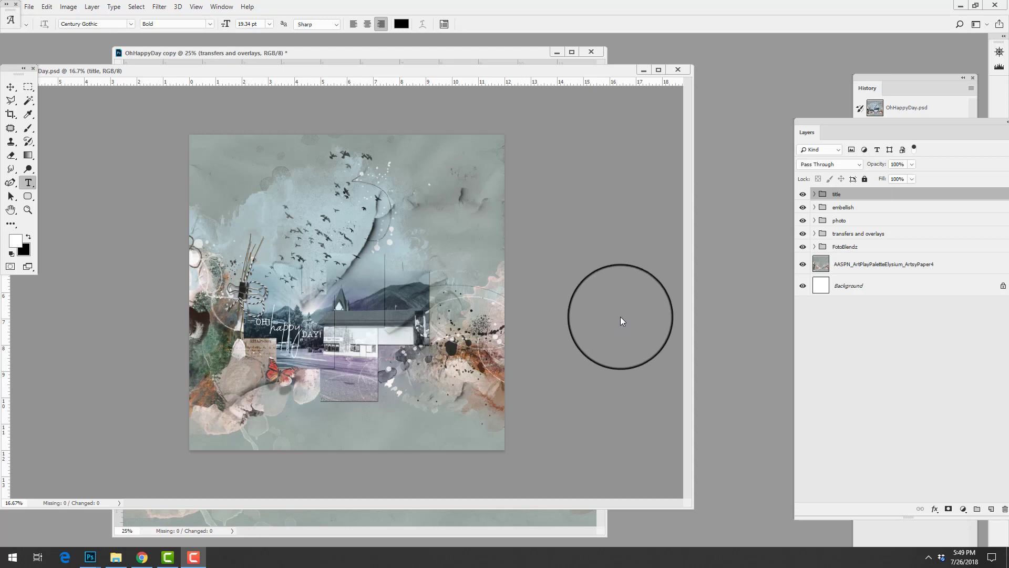
- Switch to File Explorer and open the BrushSet folder of ArtPlay Palette Elysium A to view its brush files
{"action": "left_click", "coordinate": [118, 552]}
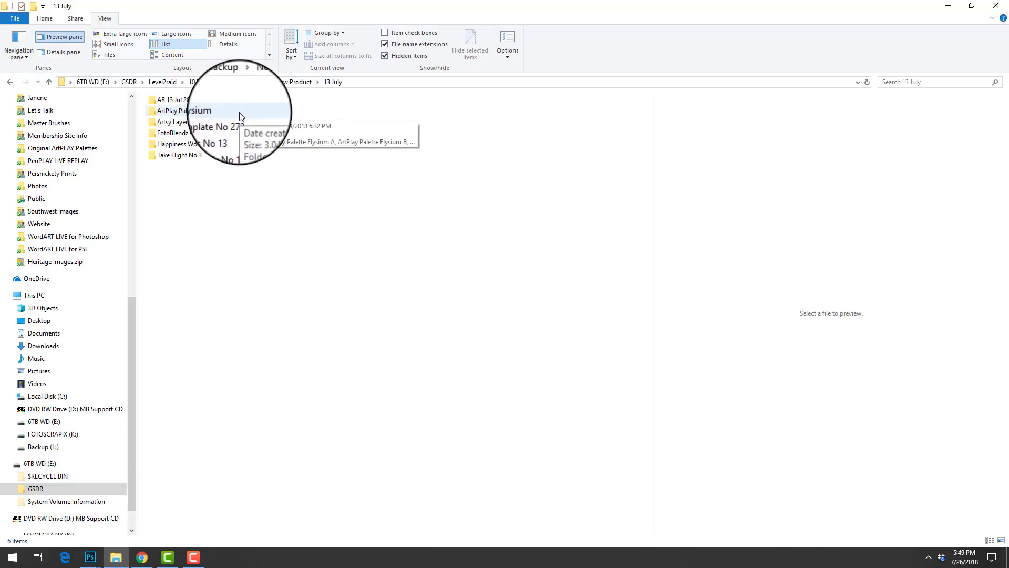
{"action": "left_click", "coordinate": [221, 112]}
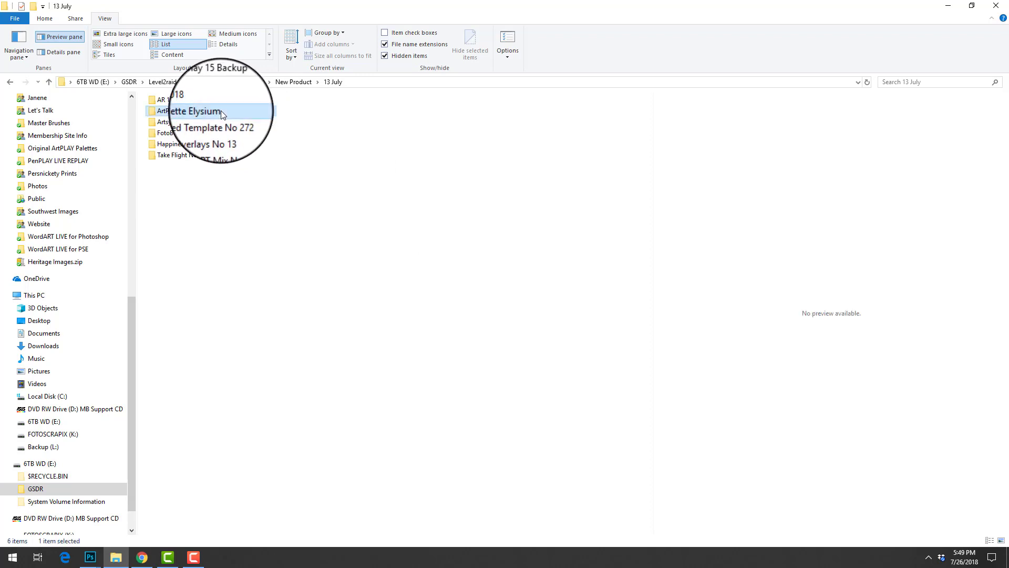
{"action": "double_click", "coordinate": [221, 110]}
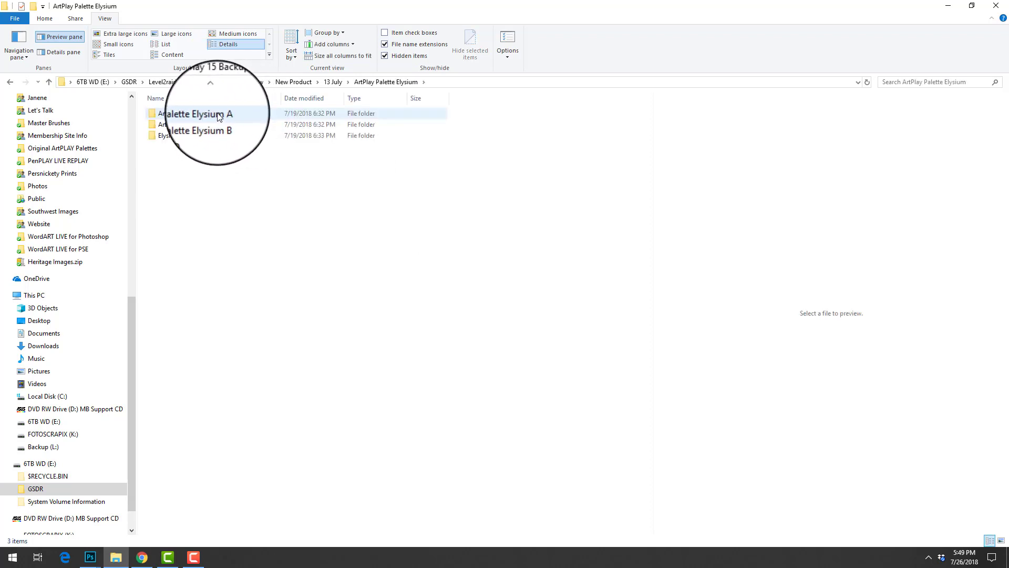
{"action": "double_click", "coordinate": [219, 115]}
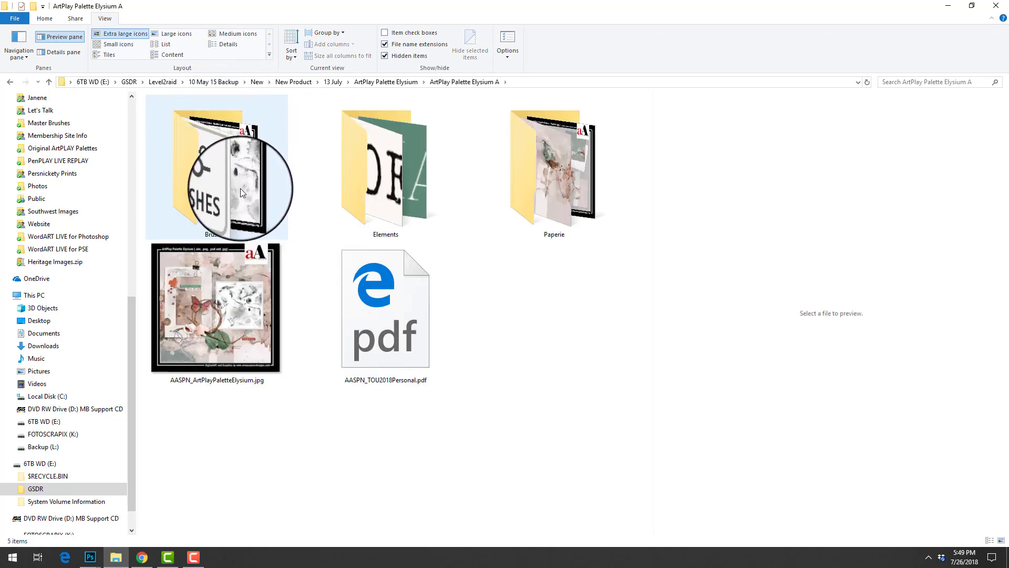
{"action": "double_click", "coordinate": [241, 191]}
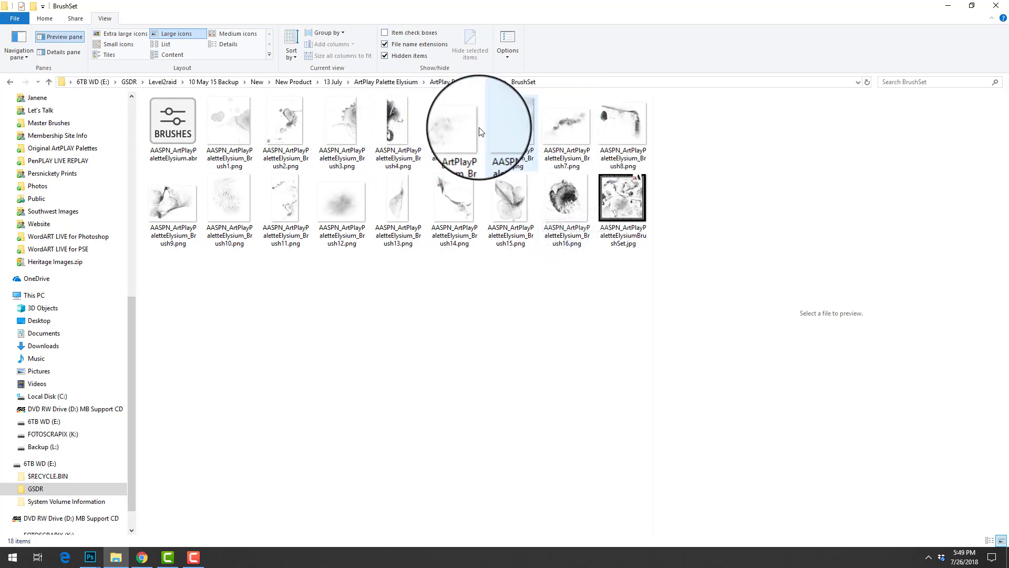
- Browse the Elements folder of ArtPlay Palette Elysium A as extra large icons and open its String subfolder
{"action": "left_click", "coordinate": [398, 85]}
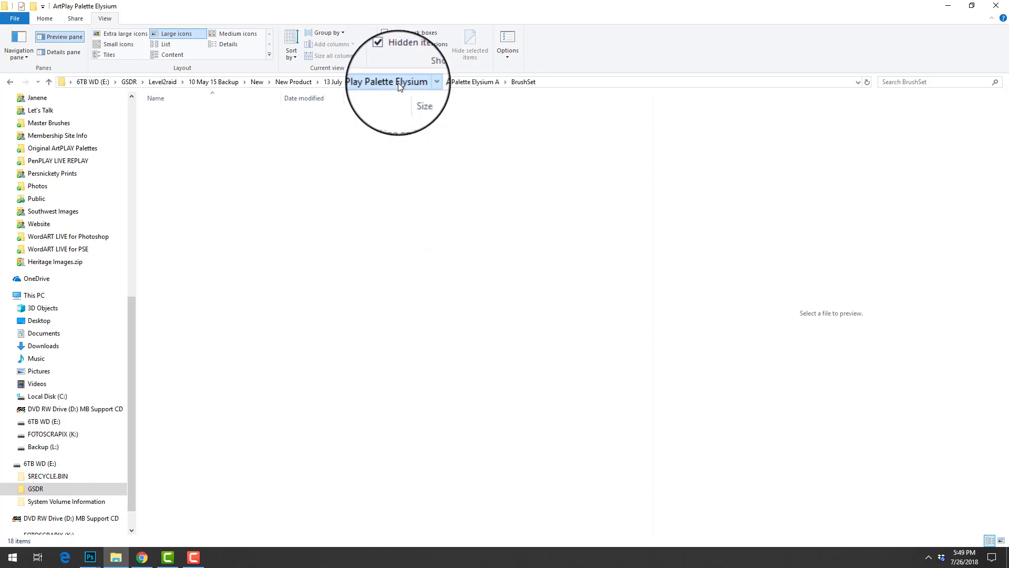
{"action": "double_click", "coordinate": [227, 113]}
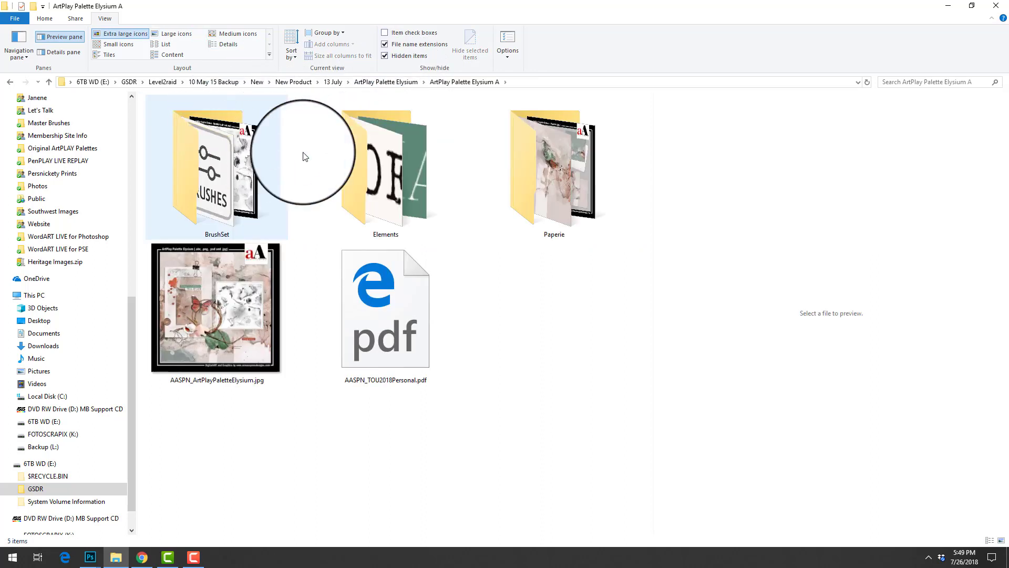
{"action": "double_click", "coordinate": [392, 157]}
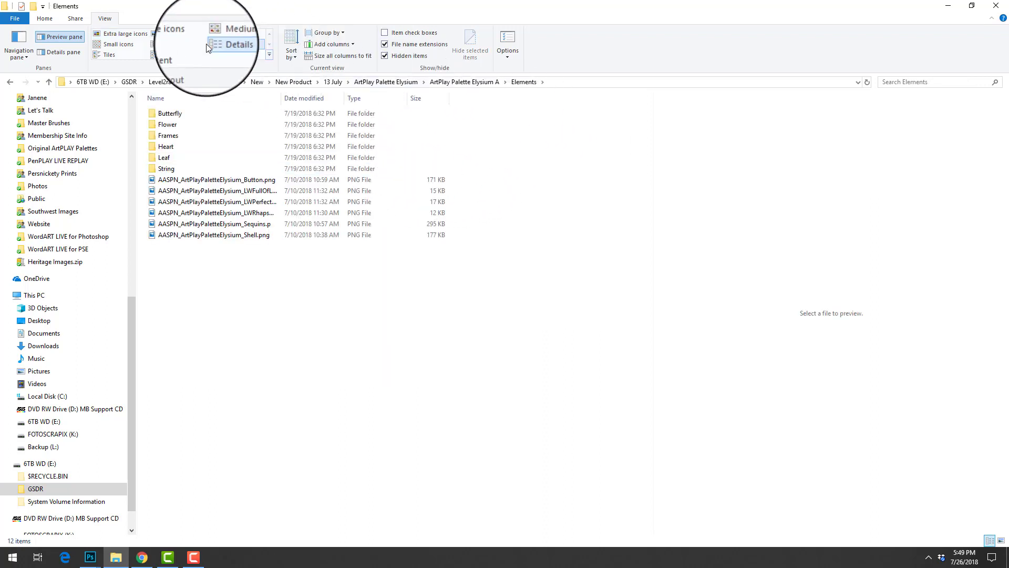
{"action": "left_click", "coordinate": [134, 33]}
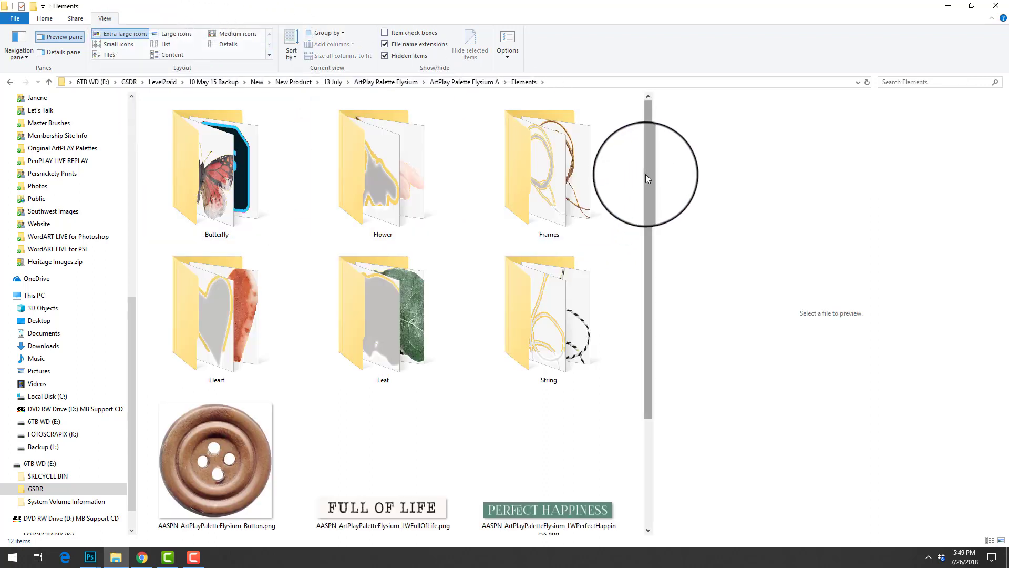
{"action": "left_click_drag", "start_coordinate": [645, 174], "coordinate": [643, 307]}
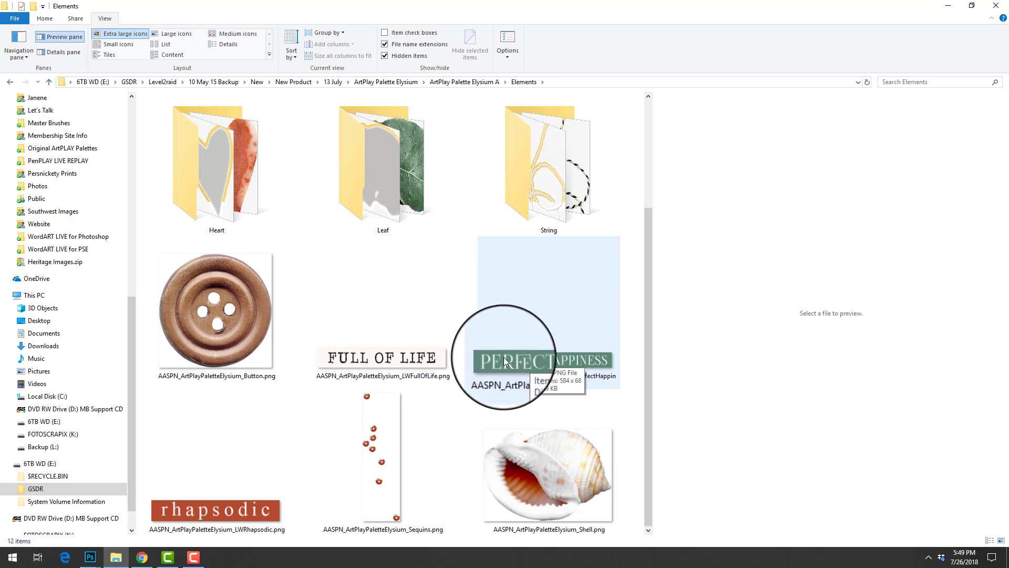
{"action": "double_click", "coordinate": [538, 166]}
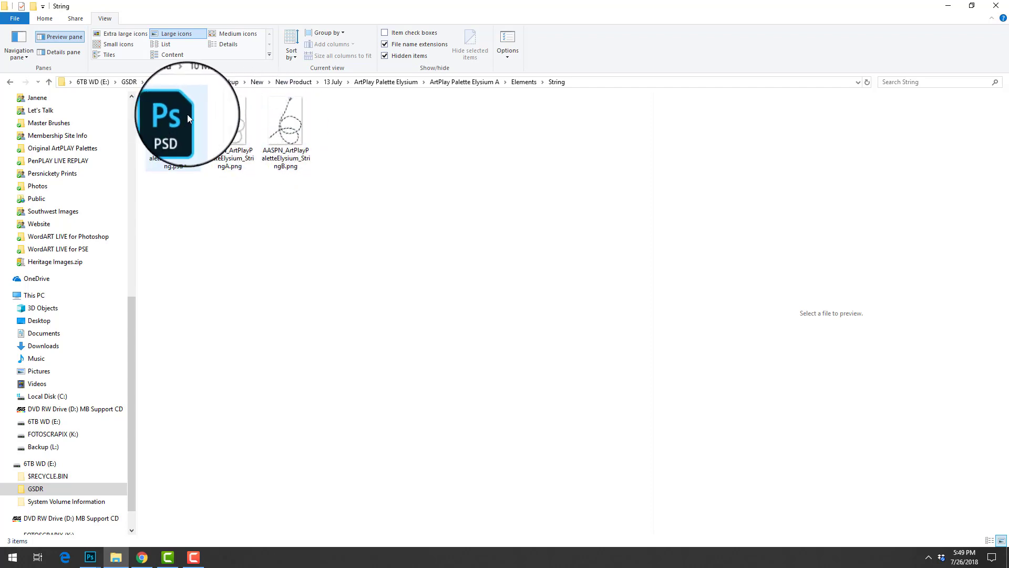
- Open the Paperie folder of ArtPlay Palette Elysium A and preview its artsy and solid papers
{"action": "left_click", "coordinate": [466, 82]}
{"action": "double_click", "coordinate": [563, 192]}
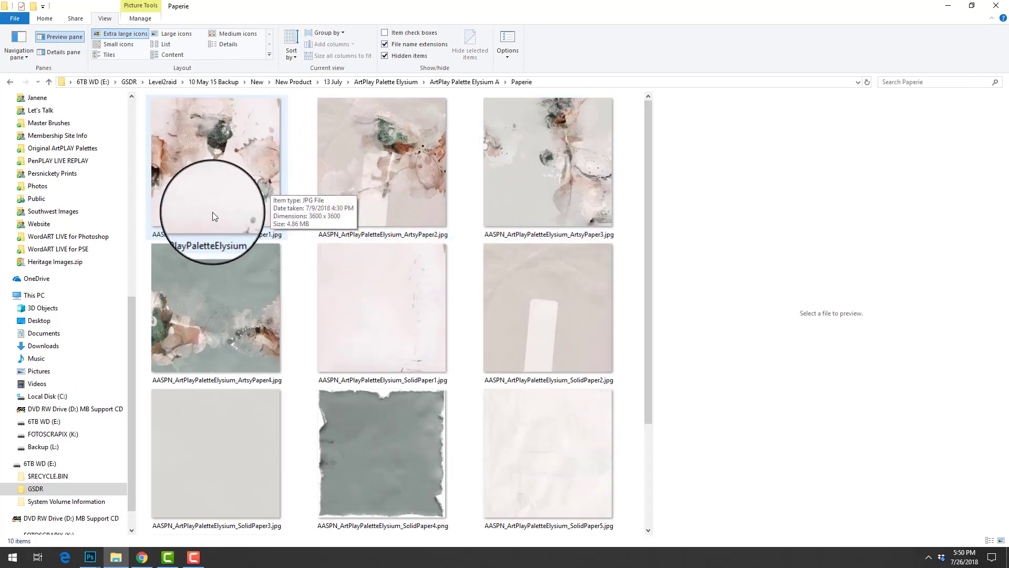
{"action": "left_click", "coordinate": [231, 202]}
{"action": "left_click", "coordinate": [419, 190]}
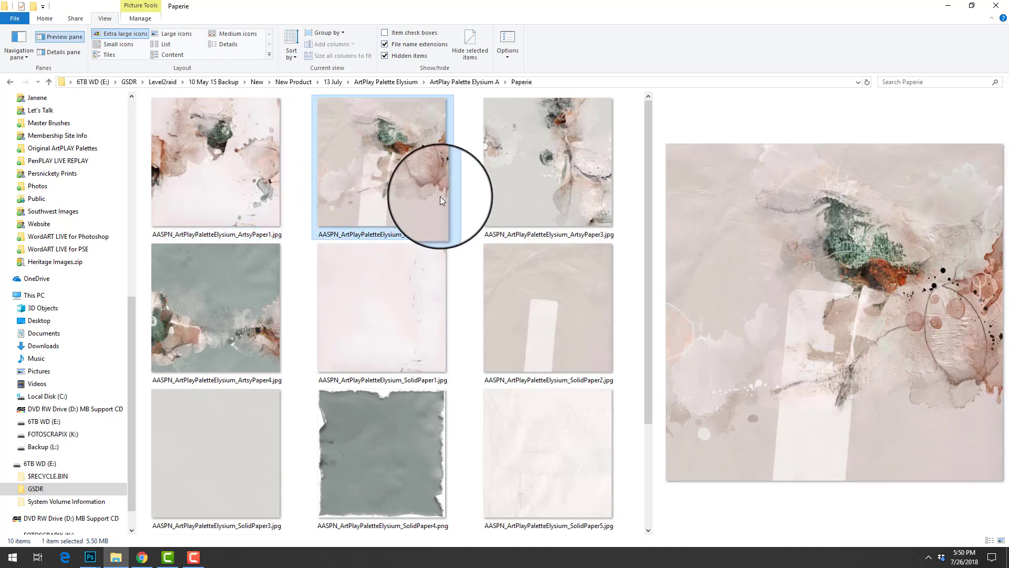
{"action": "left_click", "coordinate": [498, 190]}
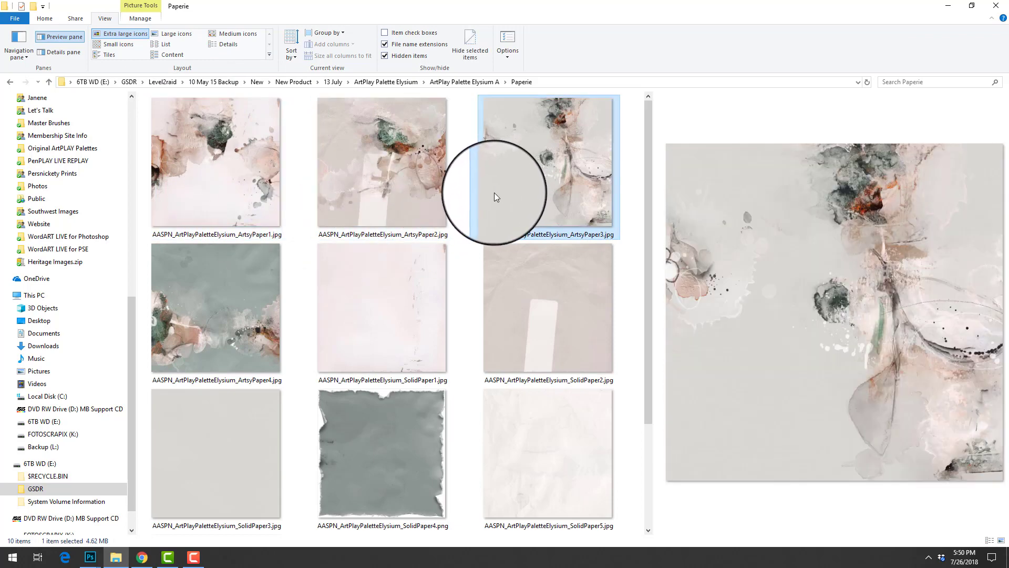
{"action": "left_click", "coordinate": [412, 328]}
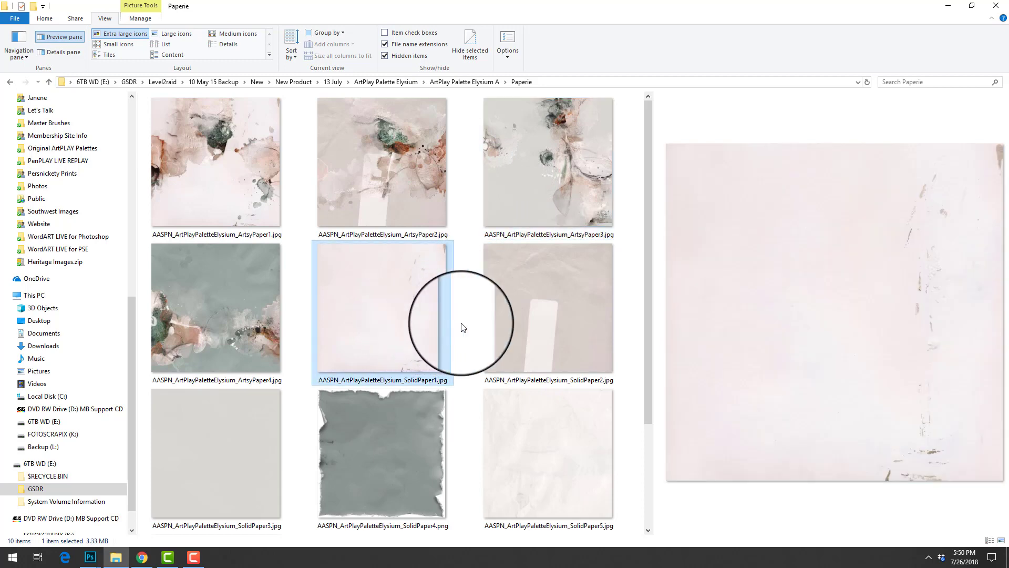
{"action": "left_click", "coordinate": [547, 321]}
{"action": "left_click", "coordinate": [541, 411]}
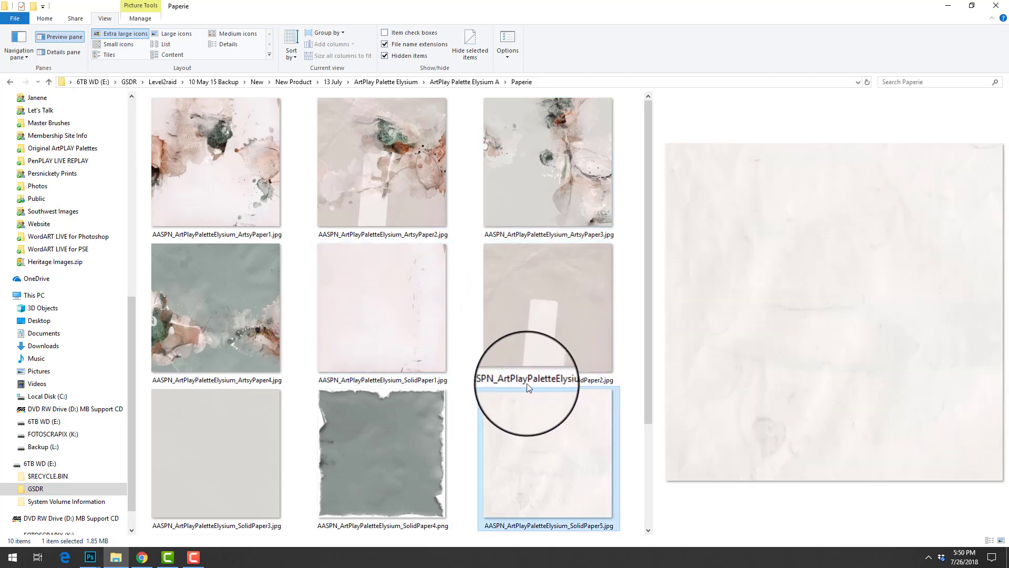
- Open the Transfers and Overlays folder of ArtPlay Palette Elysium B and show its files as extra large icons
{"action": "left_click", "coordinate": [385, 80]}
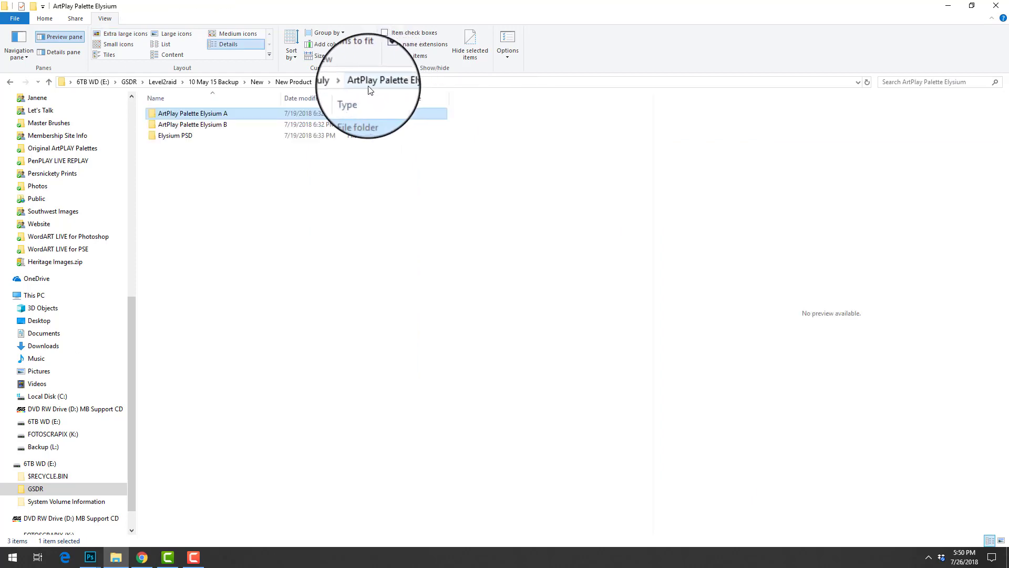
{"action": "double_click", "coordinate": [211, 126]}
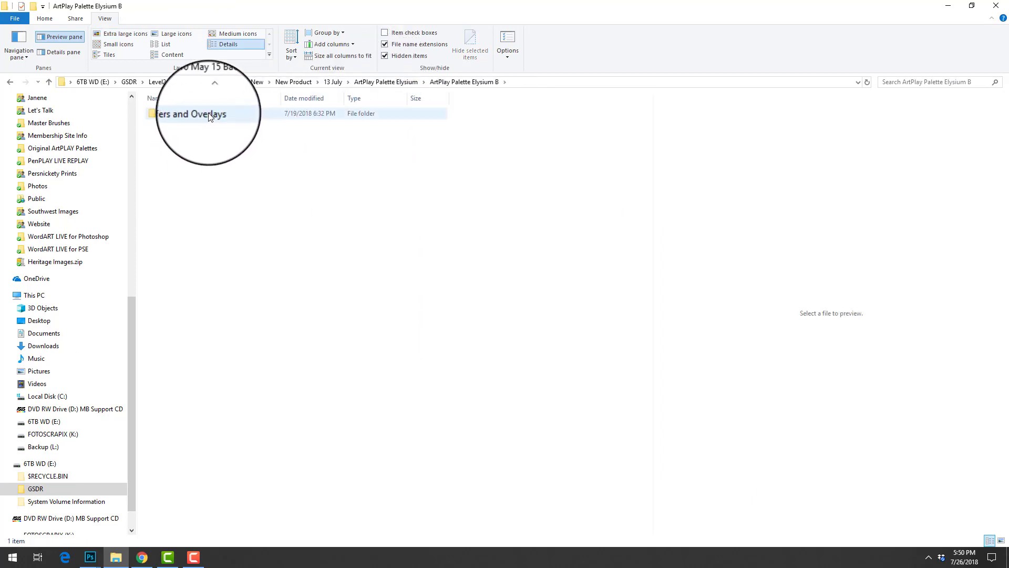
{"action": "double_click", "coordinate": [210, 115]}
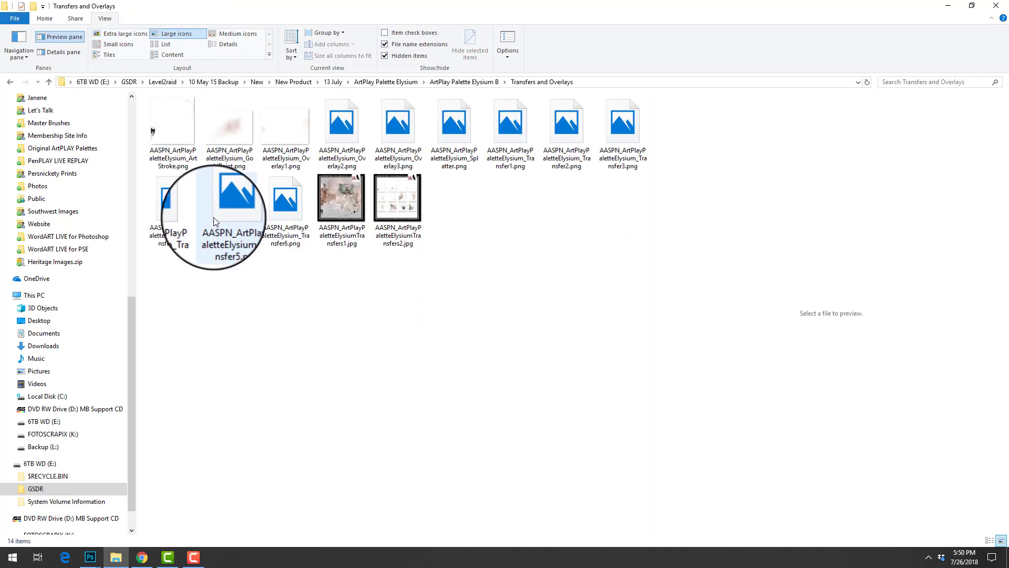
{"action": "left_click", "coordinate": [124, 33]}
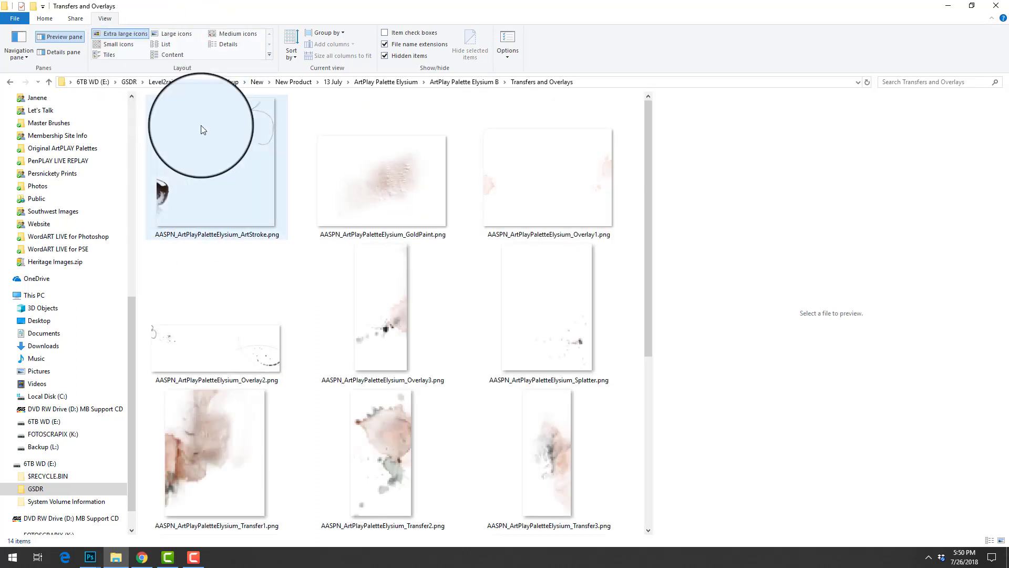
- Preview the ArtStroke, GoldPaint, Overlay1, Splatter, Overlay3, Transfer2 and Transfer3 images one after another
{"action": "left_click", "coordinate": [251, 194]}
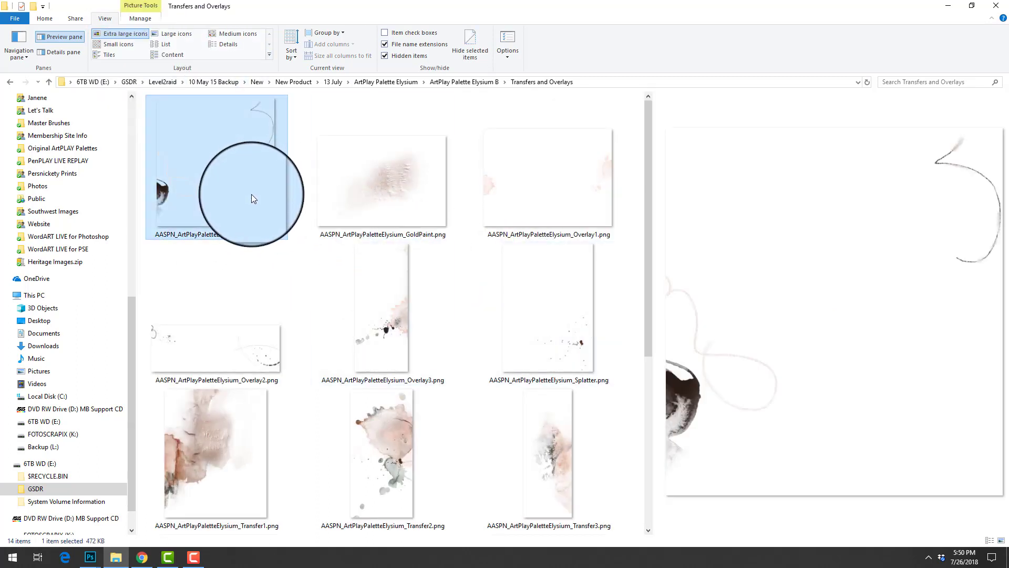
{"action": "left_click", "coordinate": [383, 206]}
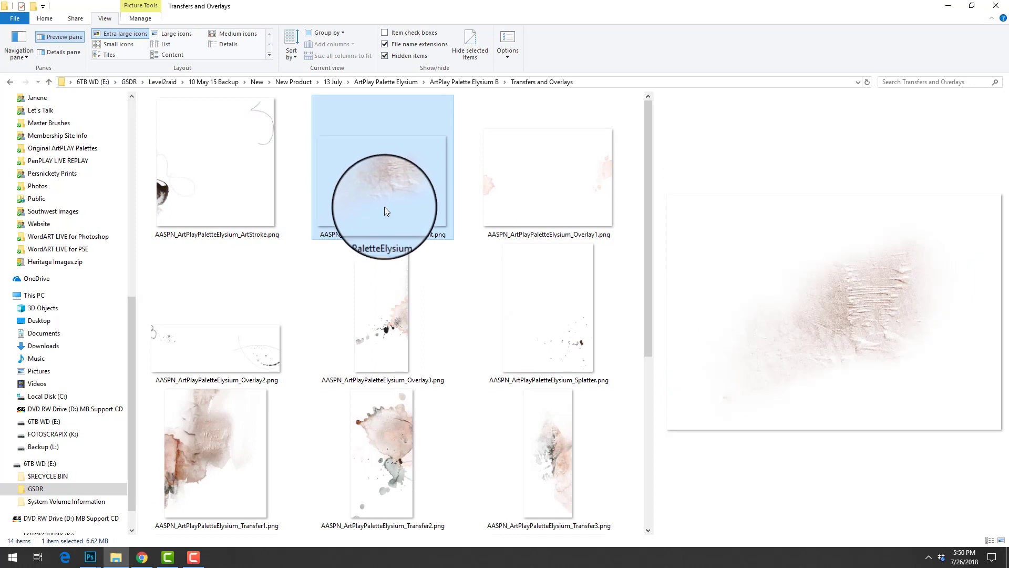
{"action": "left_click", "coordinate": [569, 204]}
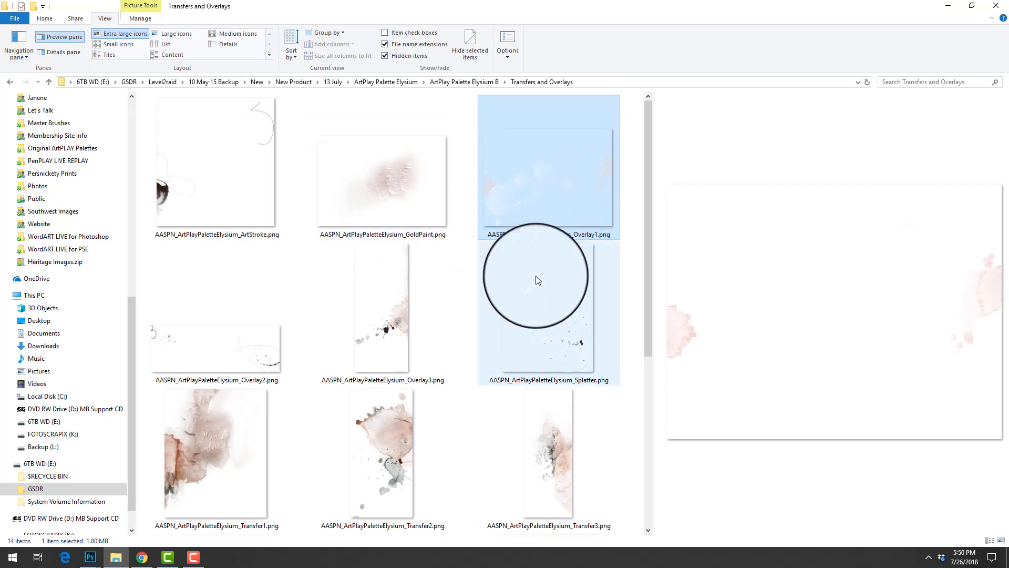
{"action": "left_click", "coordinate": [529, 319]}
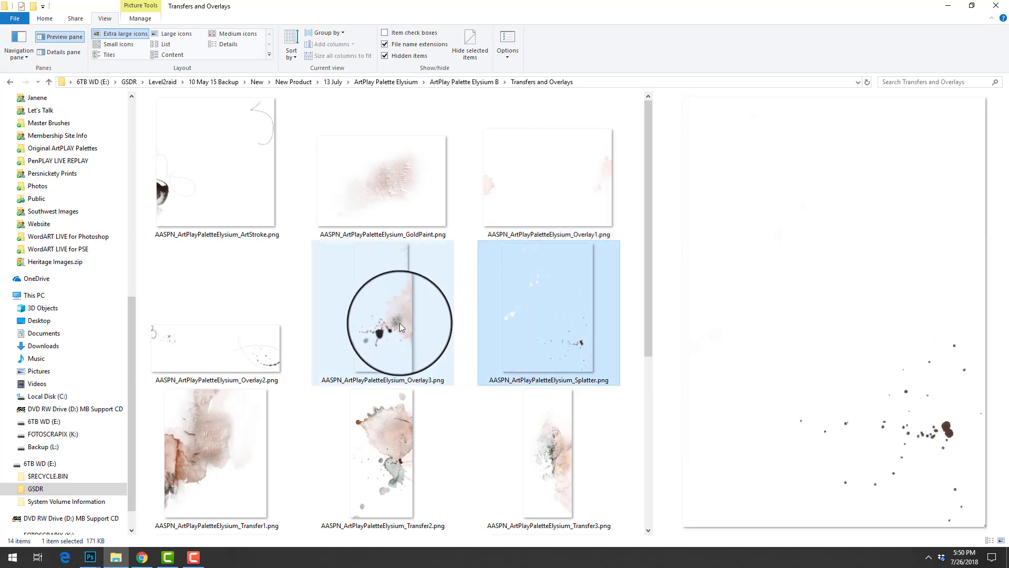
{"action": "left_click", "coordinate": [401, 336]}
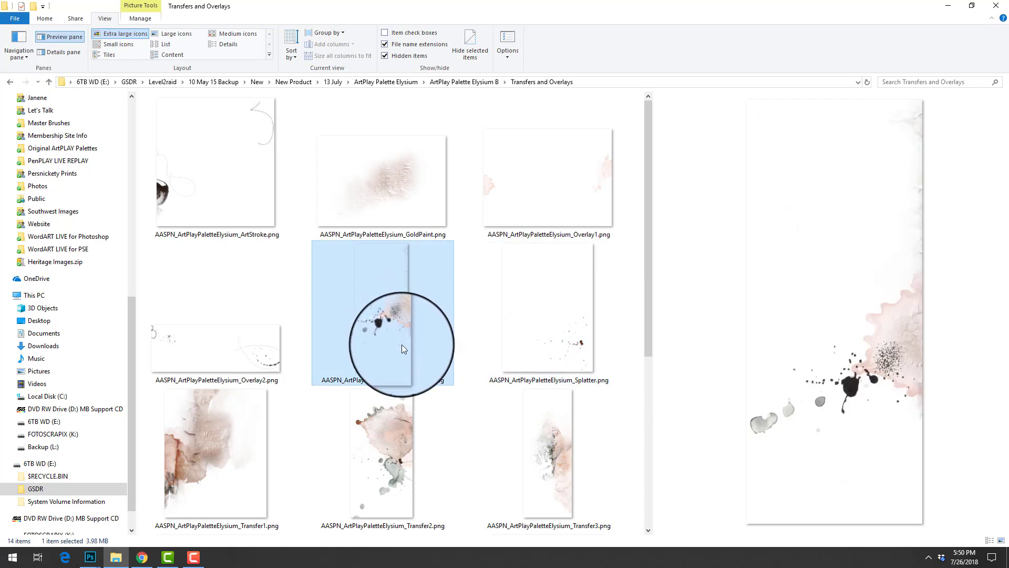
{"action": "left_click", "coordinate": [388, 433]}
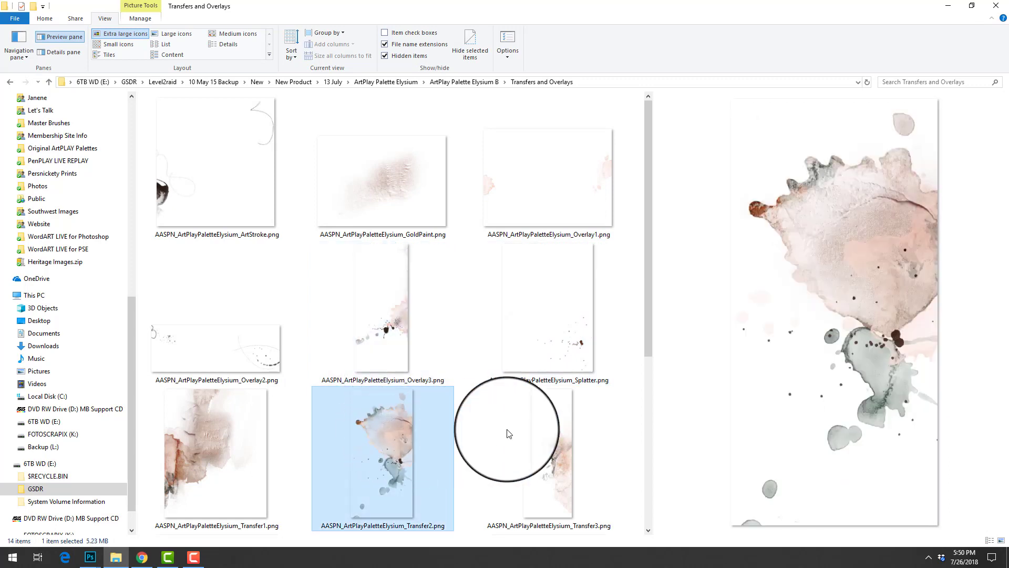
{"action": "left_click", "coordinate": [551, 434]}
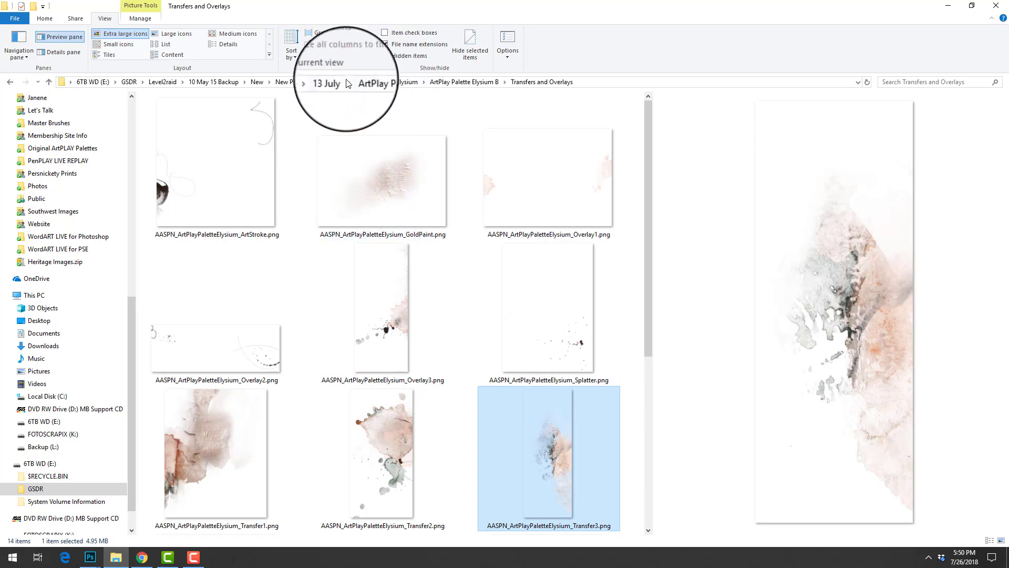
- Open the Artsy Layered Template No 272 folder inside 13 July and preview the template's JPG image
{"action": "left_click", "coordinate": [332, 82]}
{"action": "double_click", "coordinate": [176, 121]}
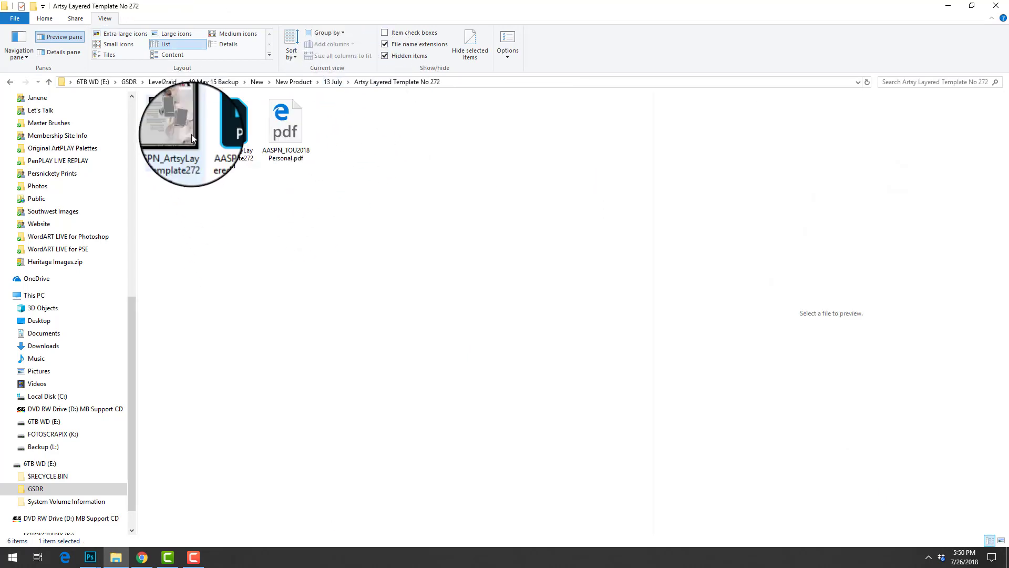
{"action": "left_click", "coordinate": [157, 167]}
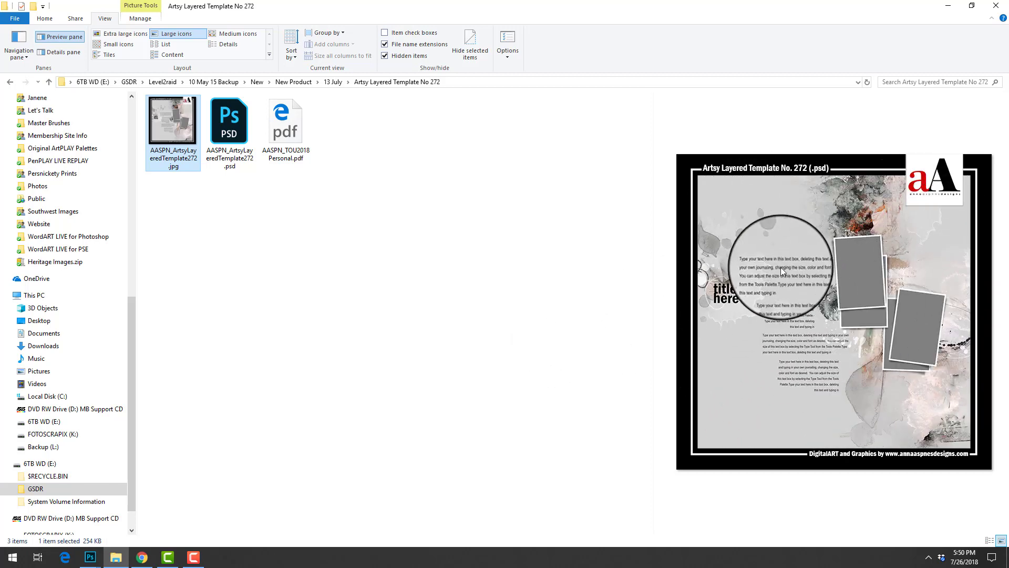
- Open the FotoBlendz Overlays No 13 folder inside 13 July and preview overlays 1 through 5
{"action": "left_click", "coordinate": [334, 82]}
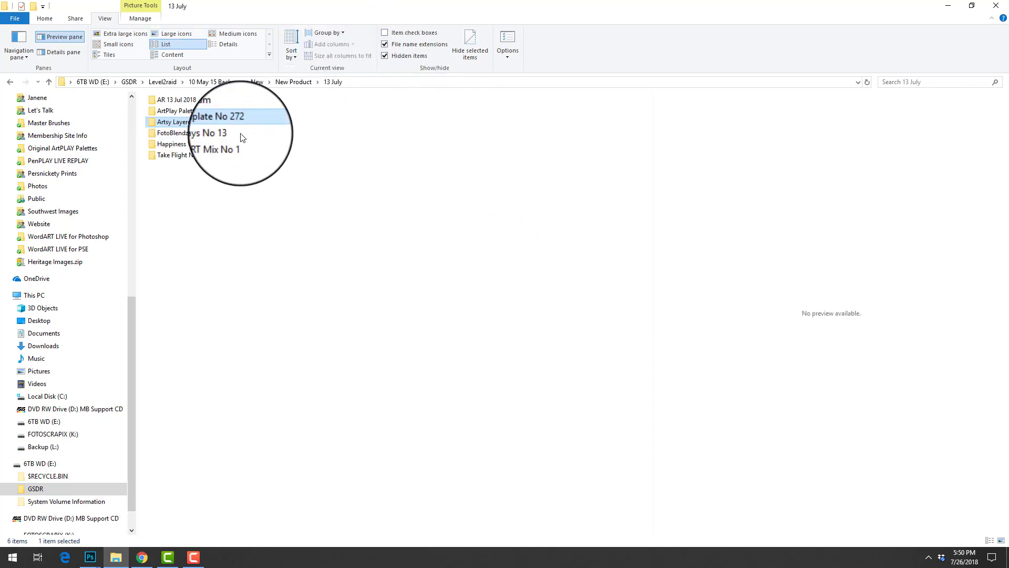
{"action": "double_click", "coordinate": [193, 132]}
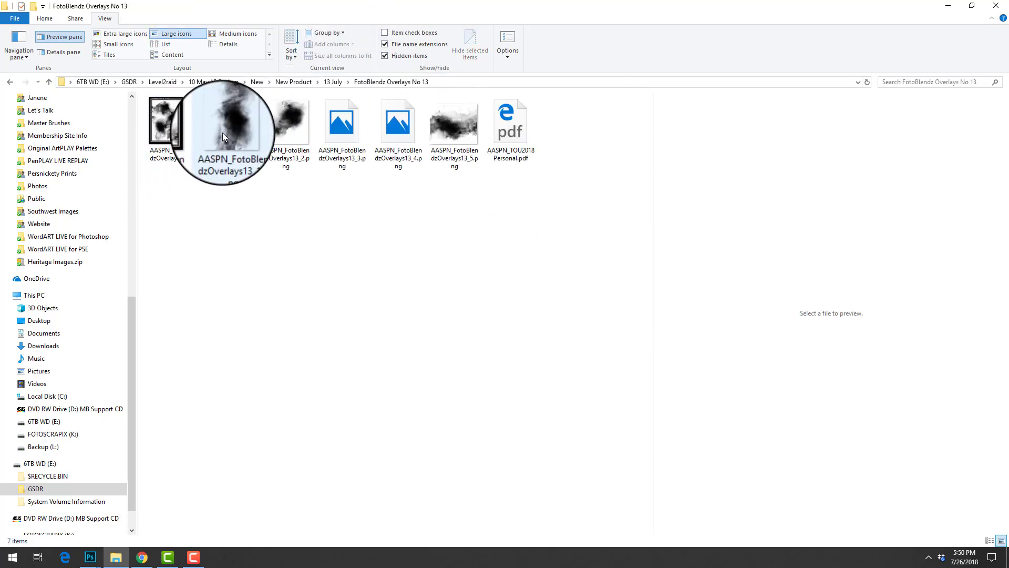
{"action": "left_click", "coordinate": [225, 132]}
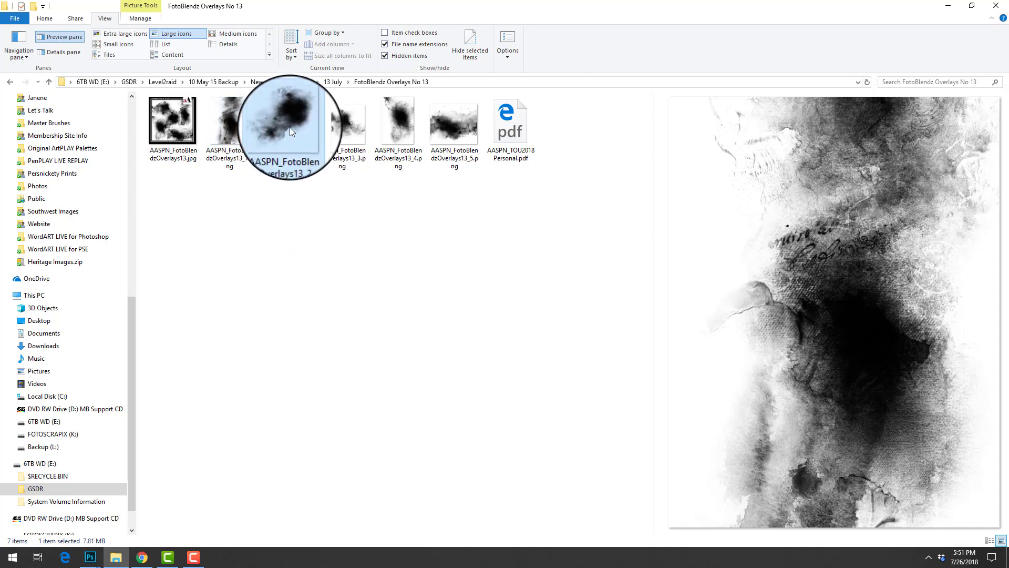
{"action": "left_click", "coordinate": [285, 128]}
{"action": "left_click", "coordinate": [339, 138]}
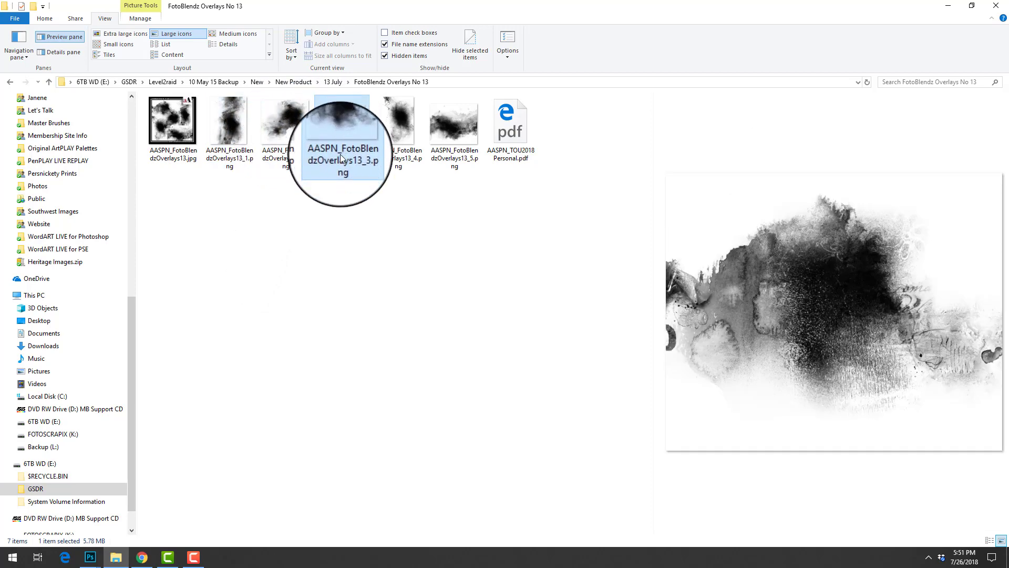
{"action": "left_click", "coordinate": [406, 137]}
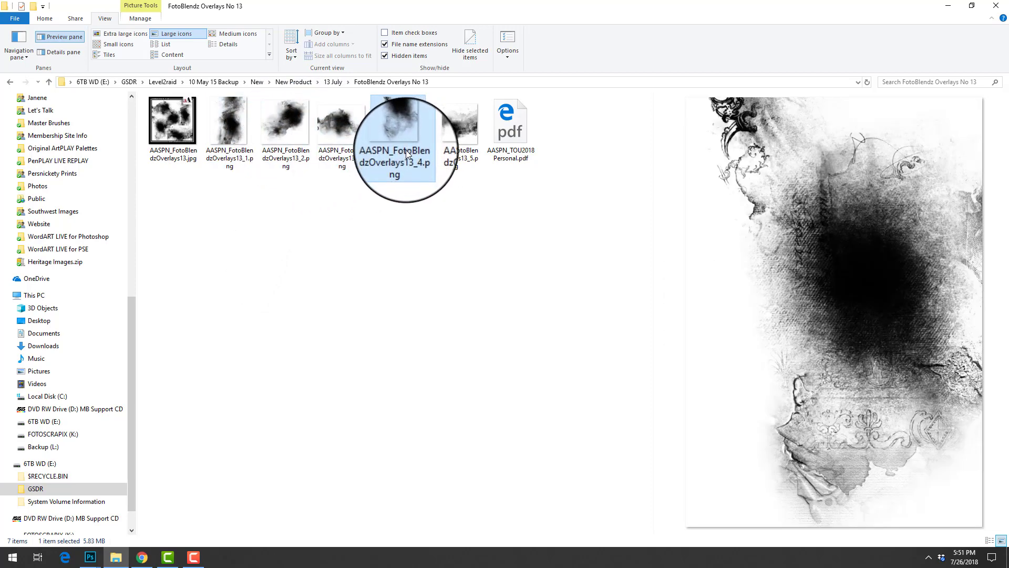
{"action": "left_click", "coordinate": [447, 138]}
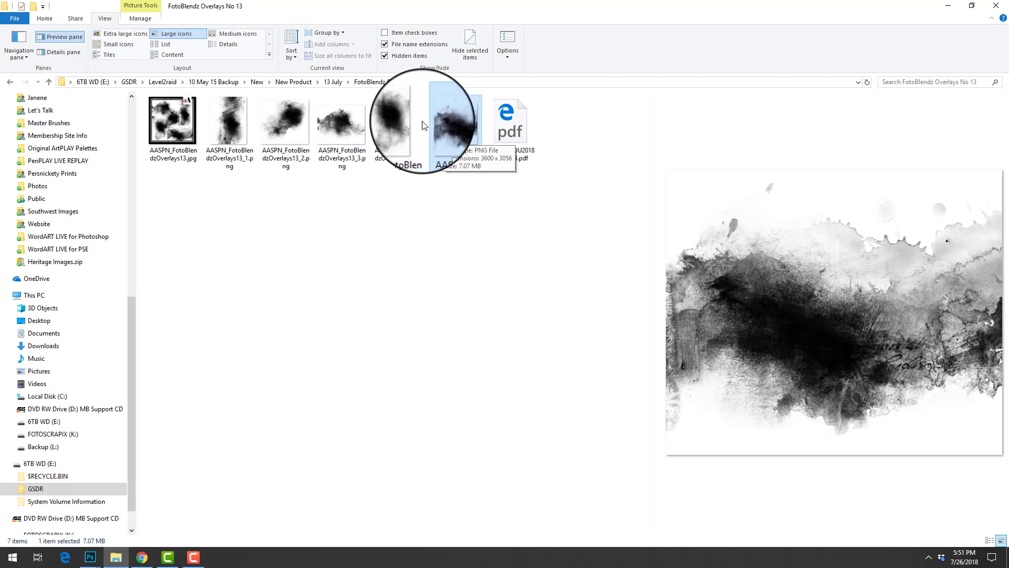
- Open the Happiness WordART Mix No 1 folder inside 13 July and preview the WASheLoved, WTElated, WTElysium and WTRhapsody images
{"action": "left_click", "coordinate": [333, 82]}
{"action": "double_click", "coordinate": [190, 145]}
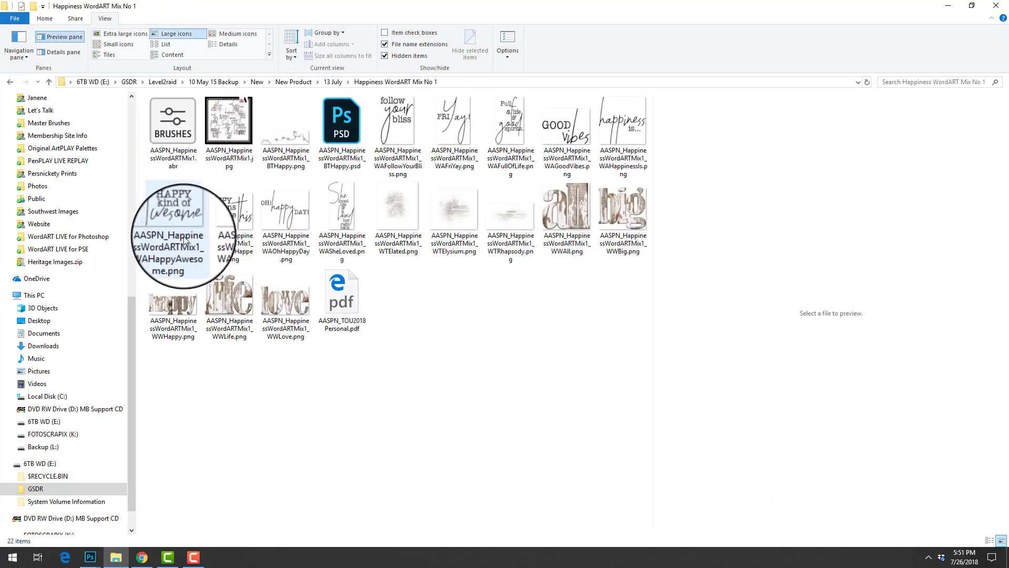
{"action": "left_click", "coordinate": [343, 192]}
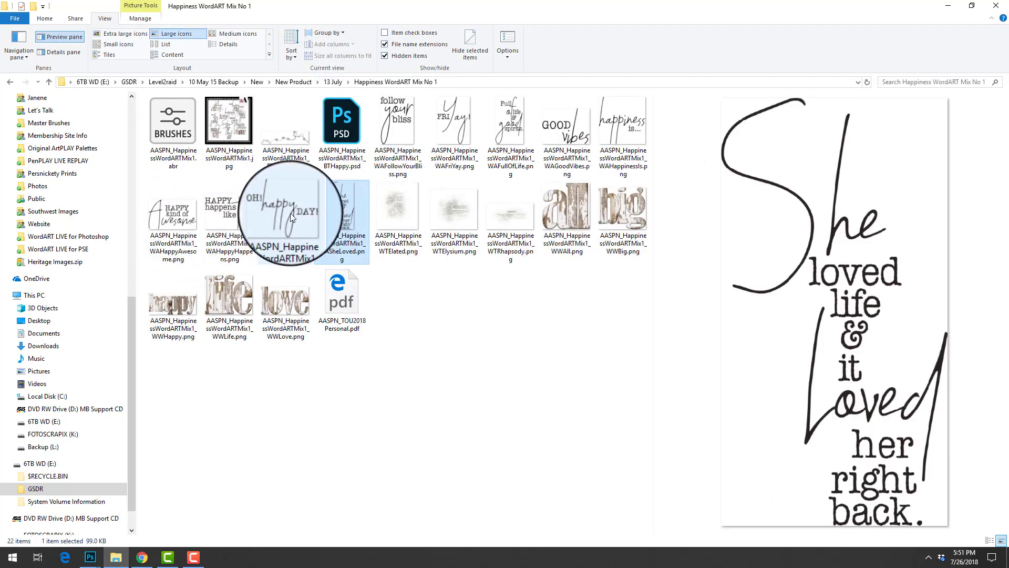
{"action": "left_click", "coordinate": [392, 204]}
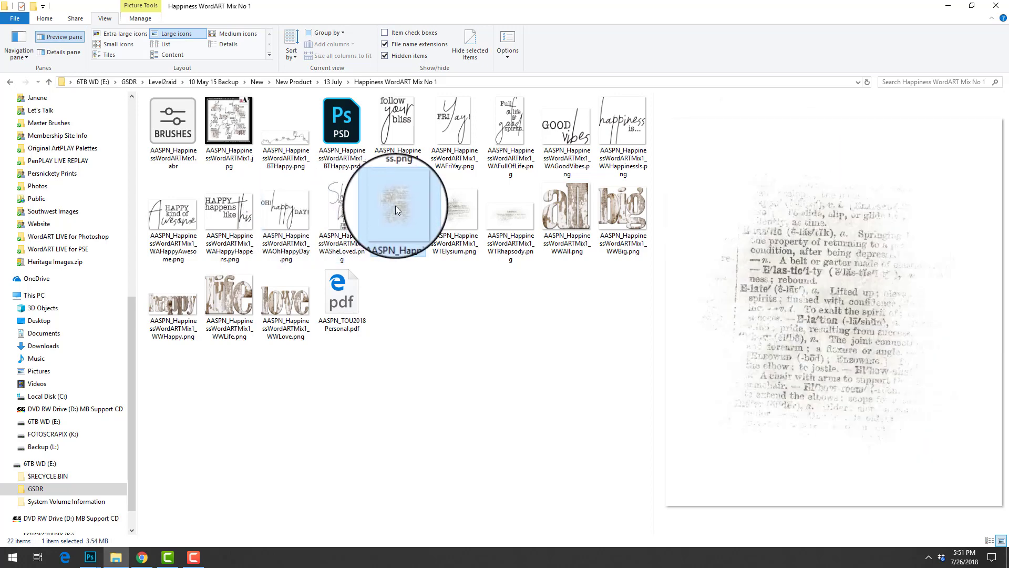
{"action": "left_click", "coordinate": [459, 215]}
{"action": "left_click", "coordinate": [501, 219]}
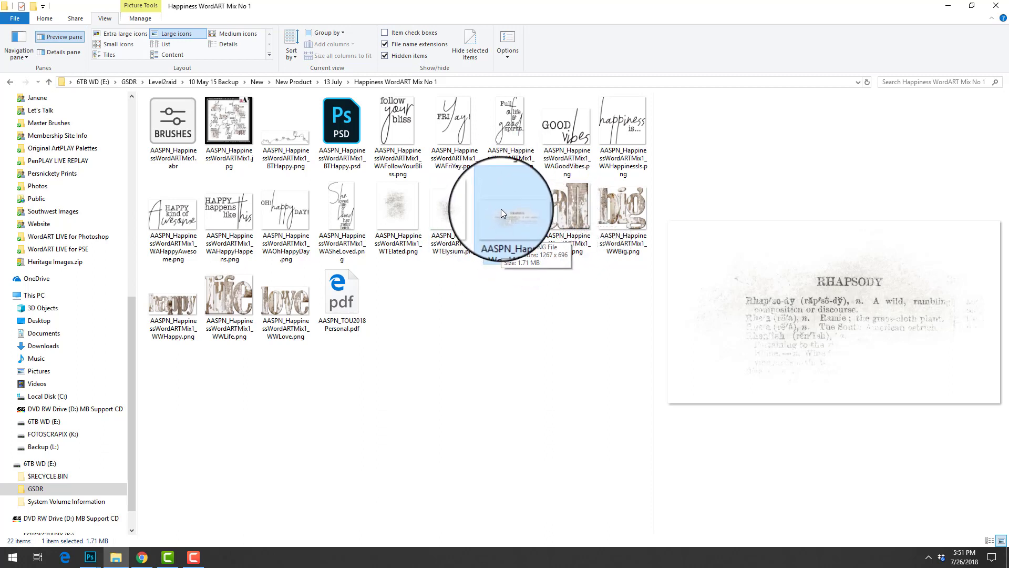
- Preview the WWAll, WAFriYay and BTHappy images of the Happiness WordART Mix one after another
{"action": "left_click", "coordinate": [564, 210]}
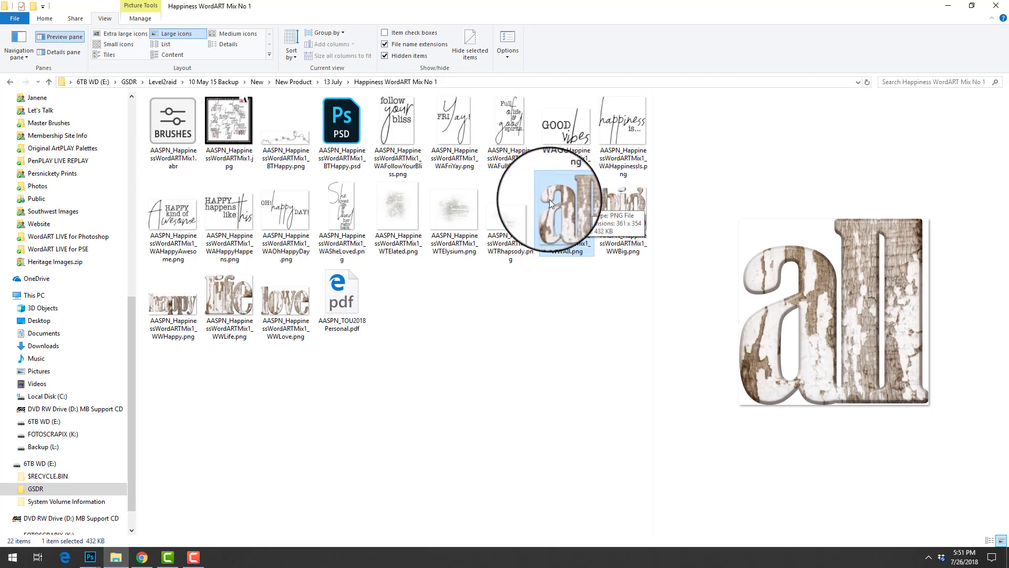
{"action": "left_click", "coordinate": [447, 126]}
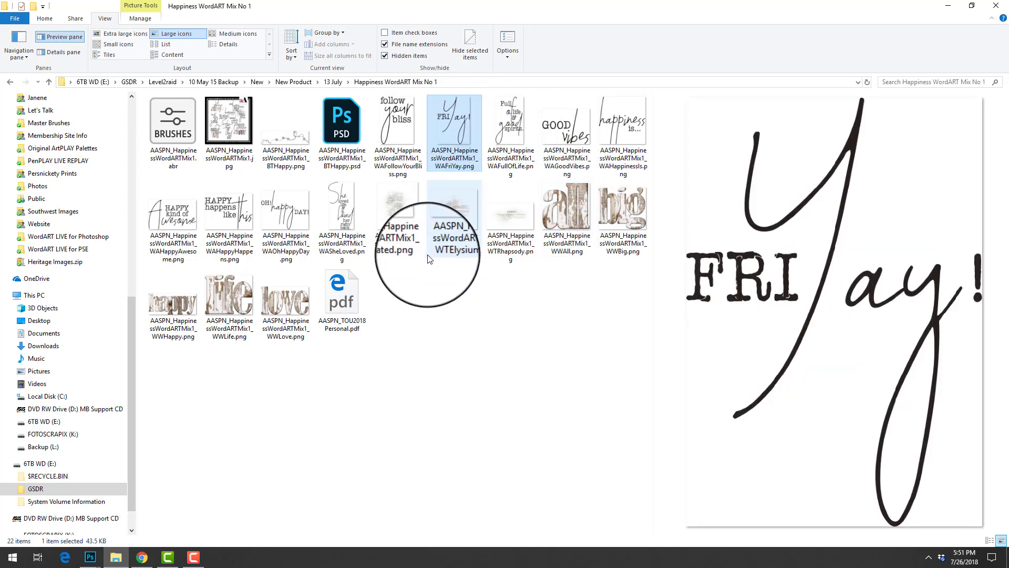
{"action": "left_click", "coordinate": [293, 130]}
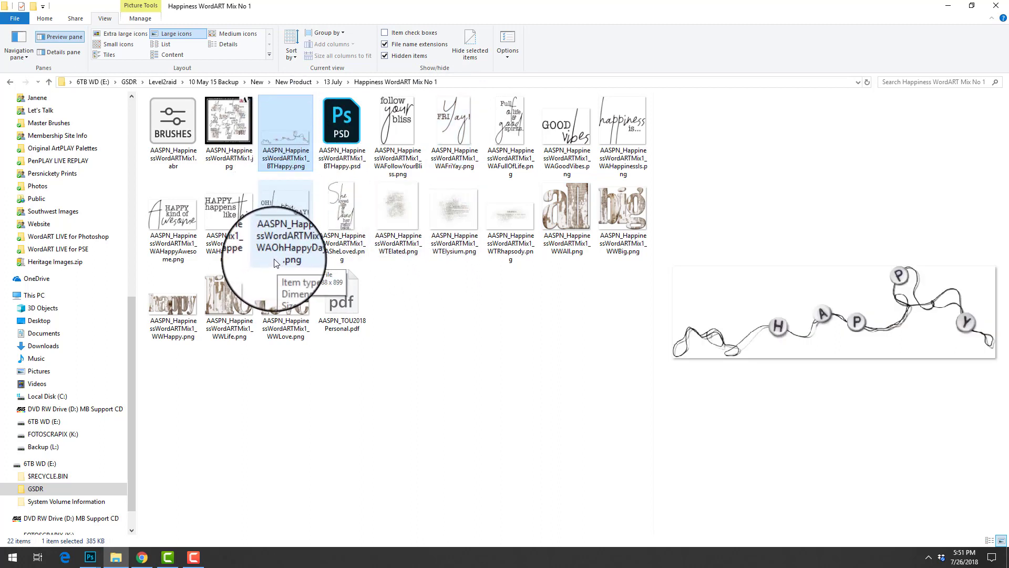
- Open the Take Flight No 3 folder inside 13 July, show extra large icons, and preview TakeFlight3_1, 3_4 and 3_3 before examining the remaining files
{"action": "left_click", "coordinate": [331, 82]}
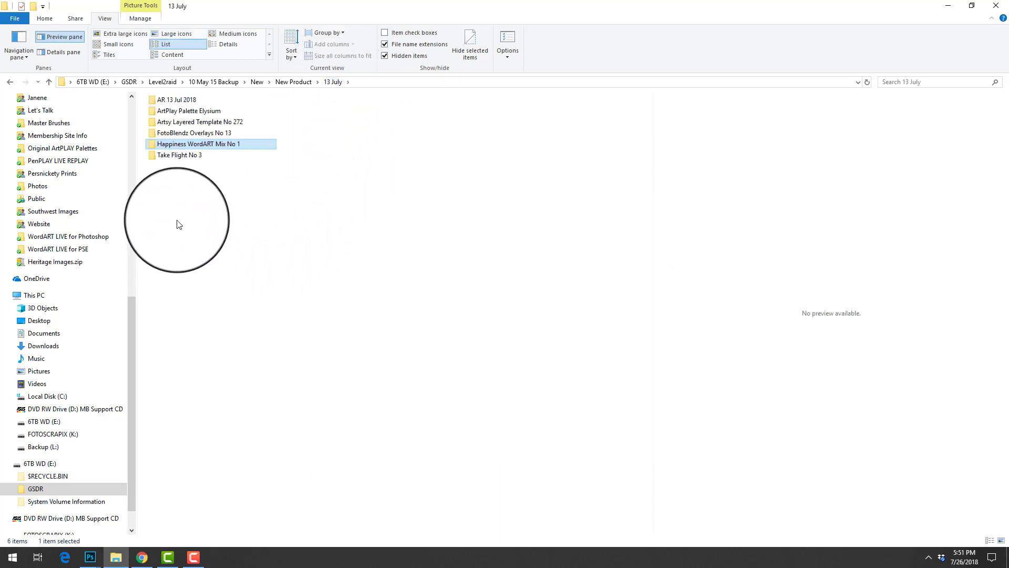
{"action": "double_click", "coordinate": [195, 154]}
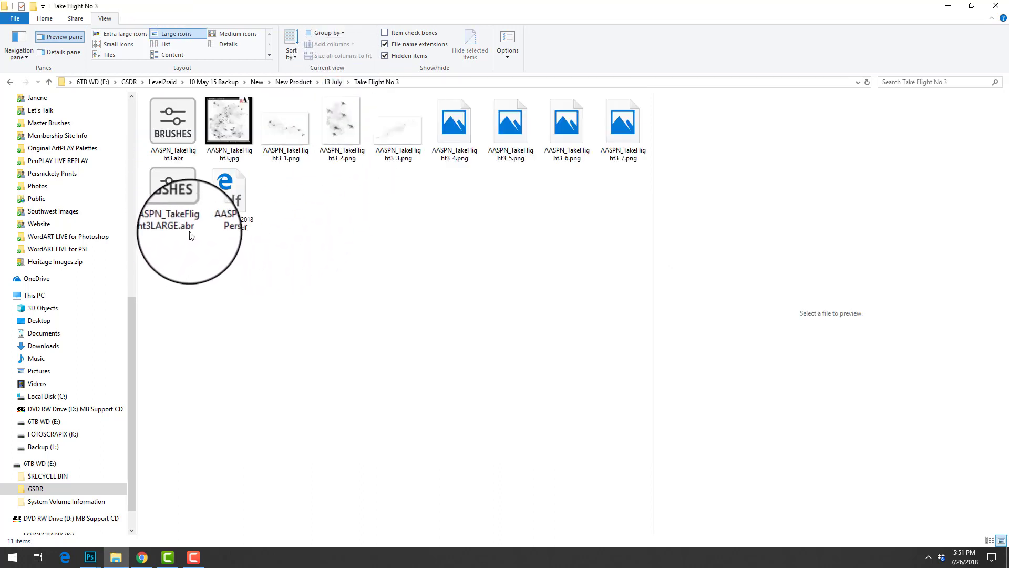
{"action": "left_click", "coordinate": [125, 33]}
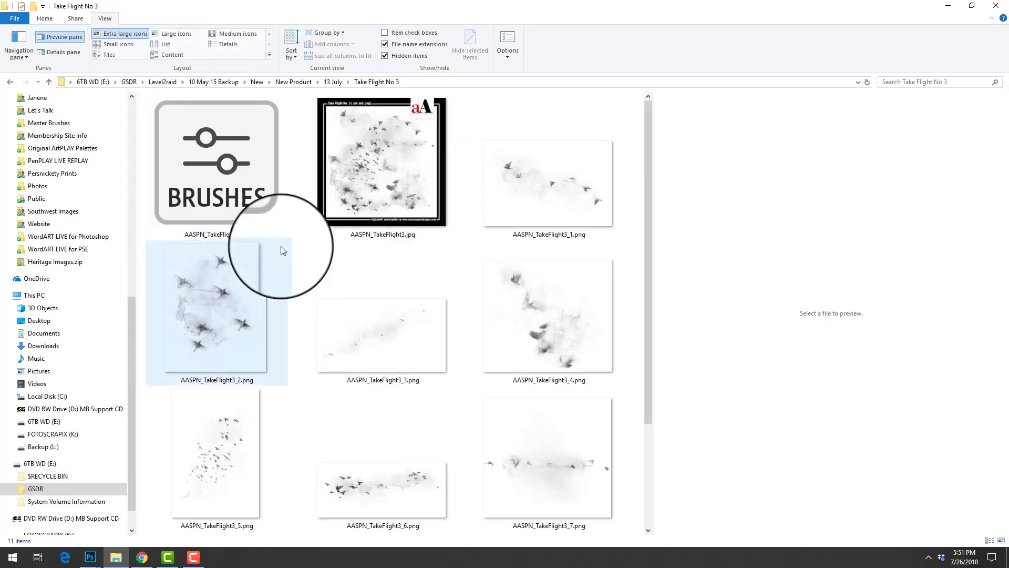
{"action": "left_click", "coordinate": [534, 203]}
{"action": "left_click", "coordinate": [549, 313]}
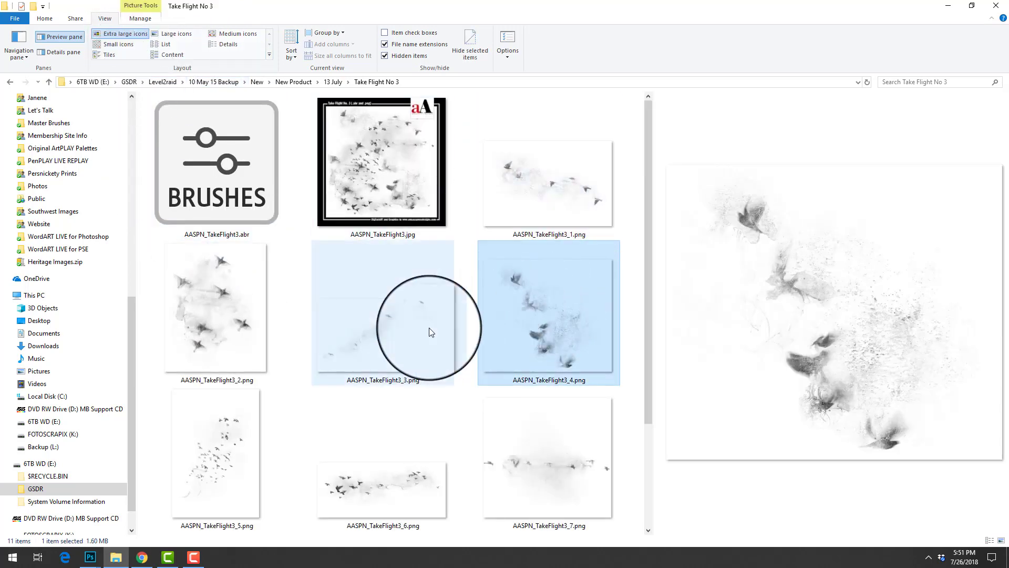
{"action": "left_click", "coordinate": [420, 330]}
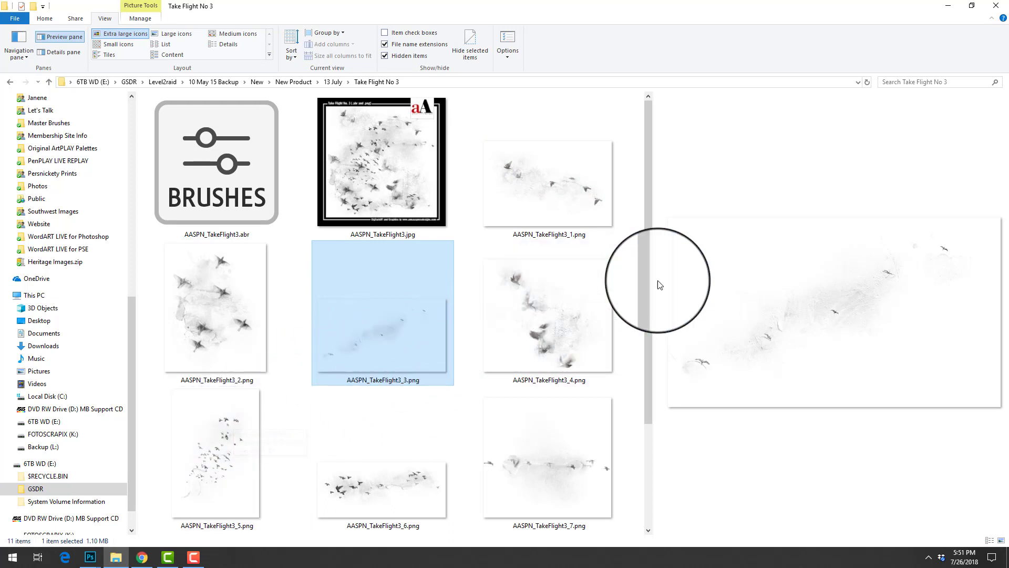
{"action": "mouse_move", "coordinate": [649, 286]}
{"action": "left_mouse_down"}
{"action": "mouse_move", "coordinate": [650, 390]}
{"action": "mouse_move", "coordinate": [654, 338]}
{"action": "mouse_move", "coordinate": [524, 279]}
{"action": "left_mouse_up"}
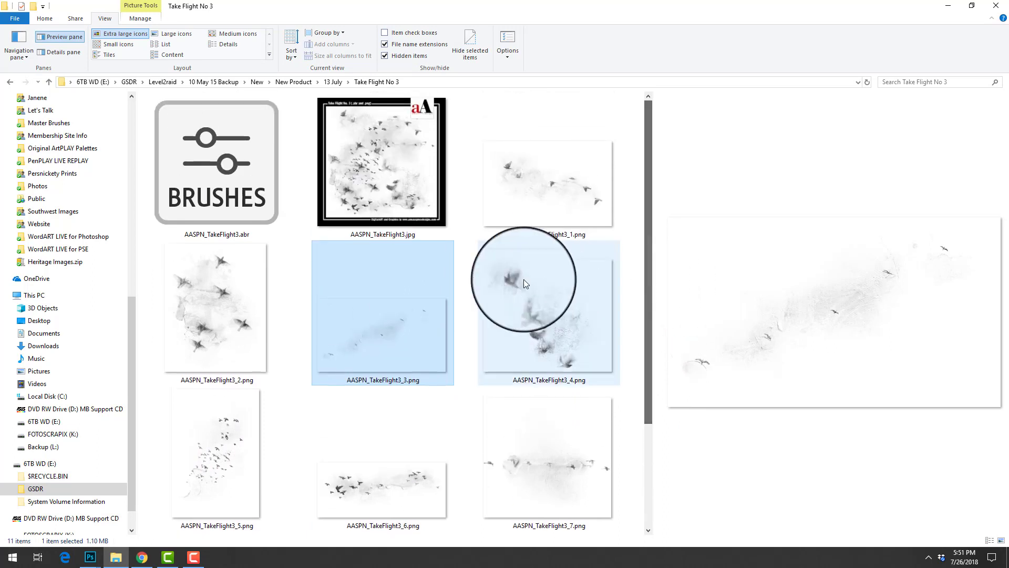
{"action": "left_click_drag", "start_coordinate": [648, 263], "coordinate": [659, 399]}
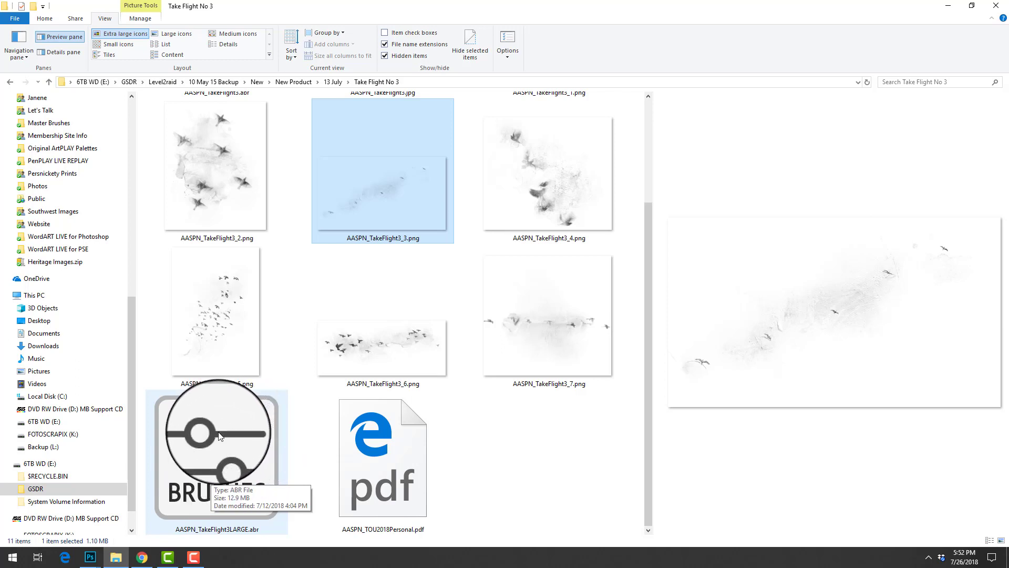
- Switch to Photoshop, bring the OhHappyDay copy document to the front, and place the Layers panel beside its window
{"action": "left_click", "coordinate": [90, 556]}
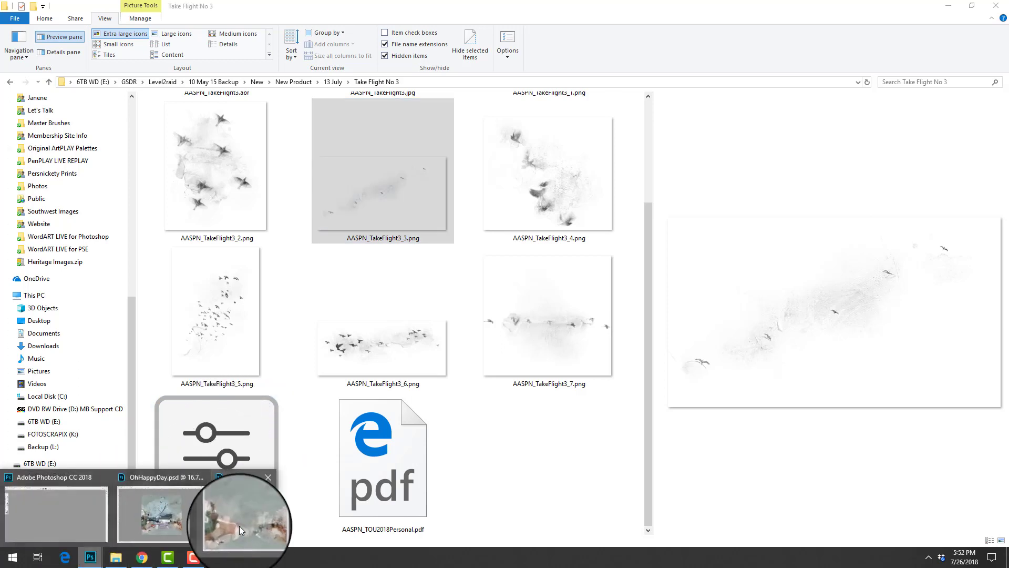
{"action": "left_click", "coordinate": [217, 522]}
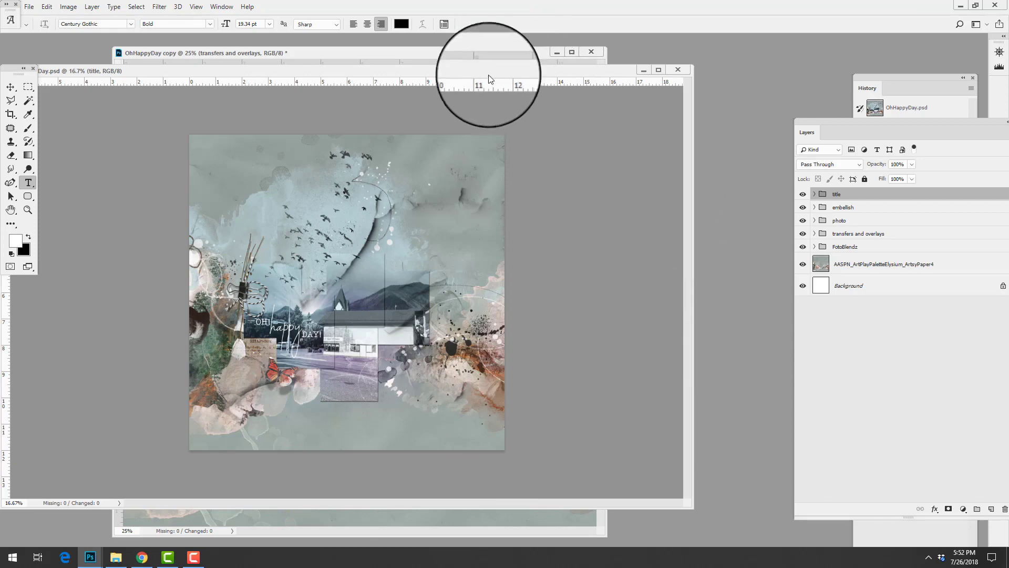
{"action": "left_click_drag", "start_coordinate": [493, 72], "coordinate": [477, 71]}
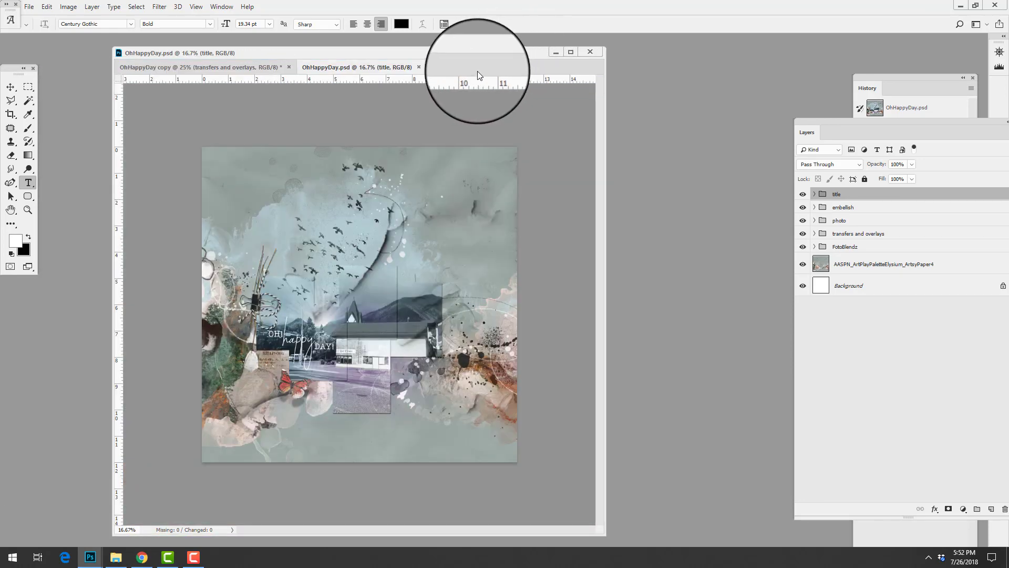
{"action": "left_click_drag", "start_coordinate": [406, 69], "coordinate": [270, 105]}
{"action": "left_click", "coordinate": [430, 53]}
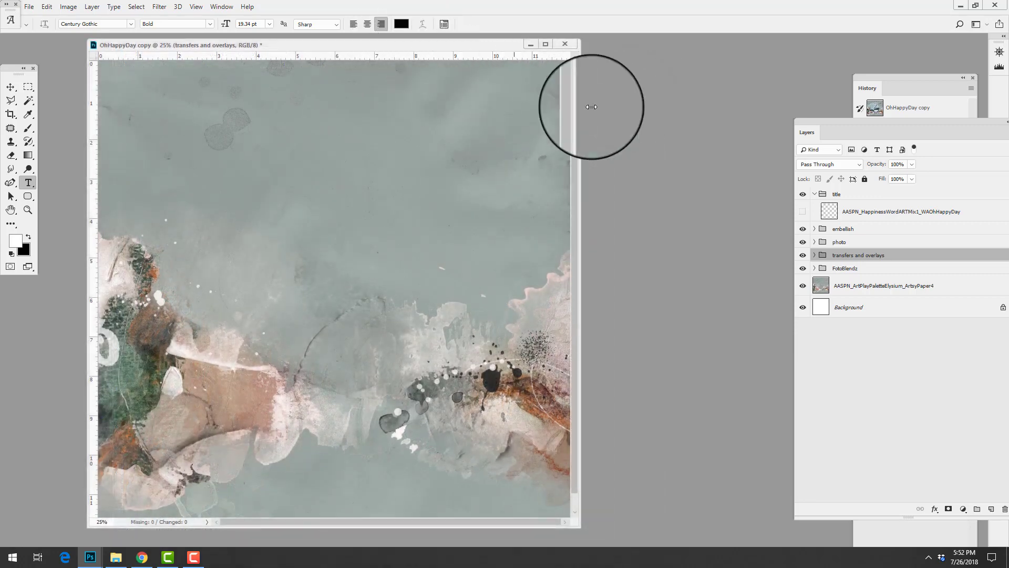
{"action": "left_click_drag", "start_coordinate": [864, 119], "coordinate": [692, 56]}
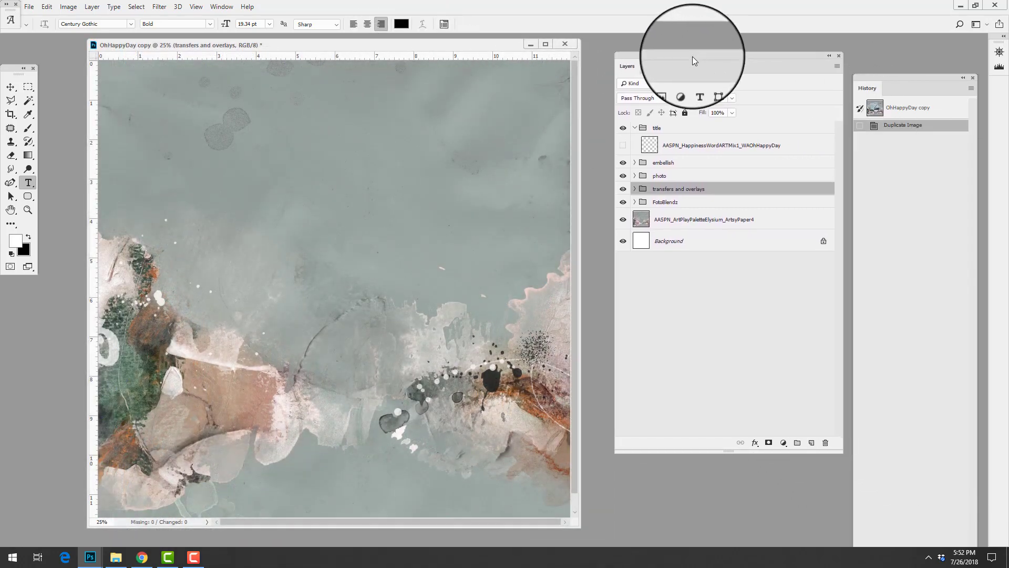
- Collapse the title group, expand the FotoBlendz group, and show its FotoBlendzOverlays13_3 mask and clipped SolidPaper1 layers
{"action": "left_click", "coordinate": [632, 128]}
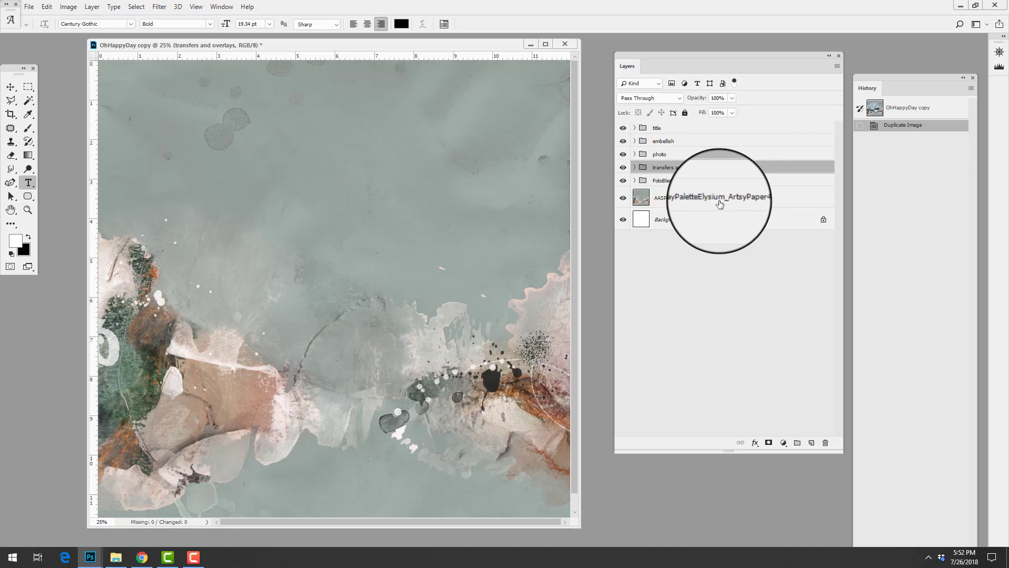
{"action": "left_click", "coordinate": [634, 182]}
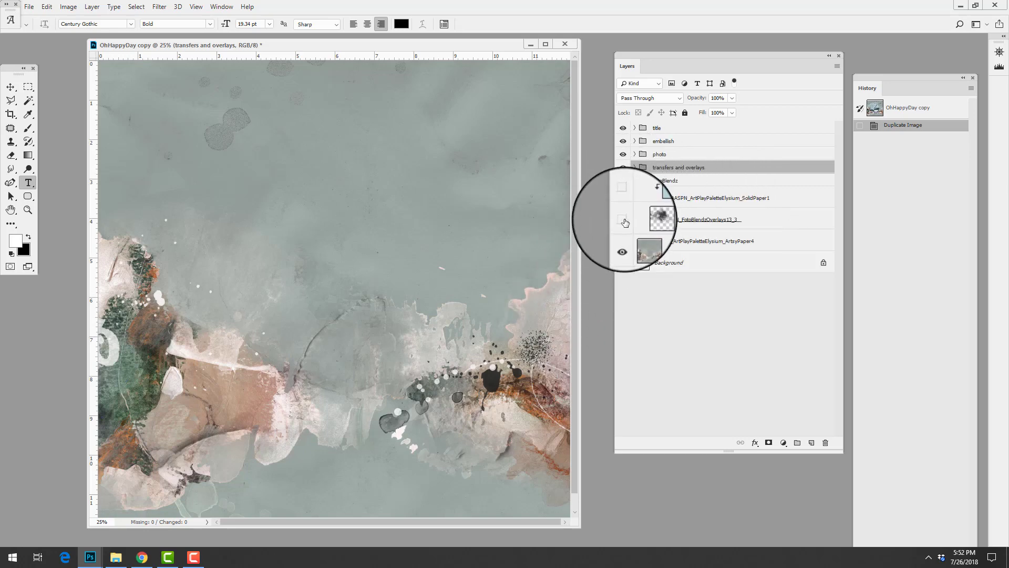
{"action": "left_click", "coordinate": [623, 219]}
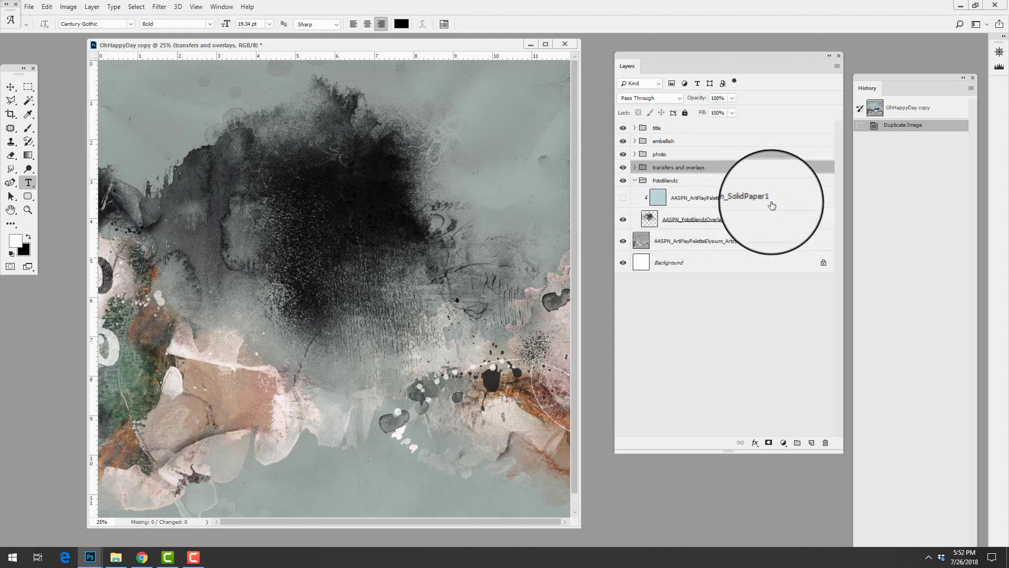
{"action": "left_click", "coordinate": [623, 199]}
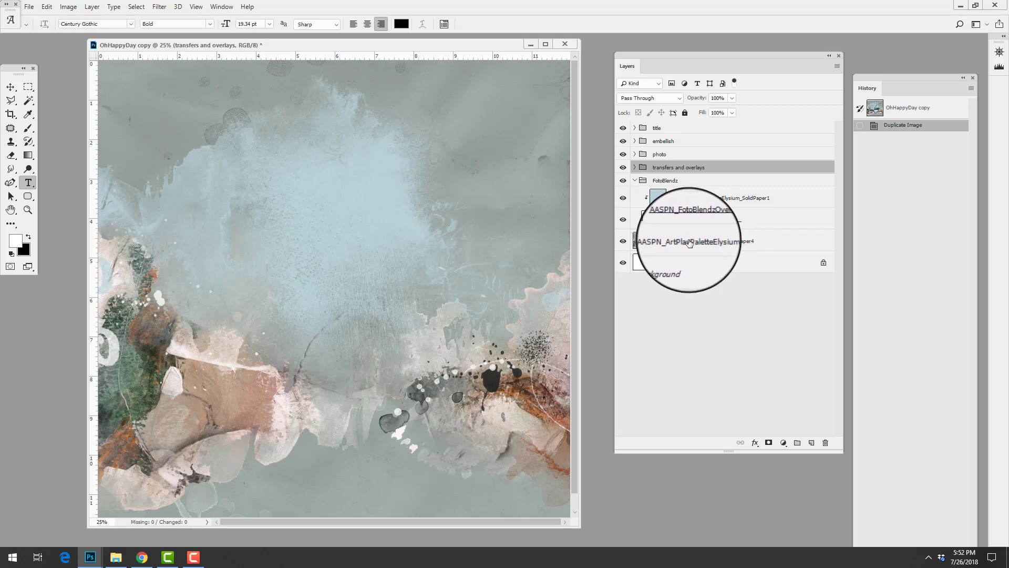
- Expand the transfers and overlays group and show its ArtStroke, Overlay2, Splatter and WTRhapsody layers
{"action": "left_click", "coordinate": [635, 168]}
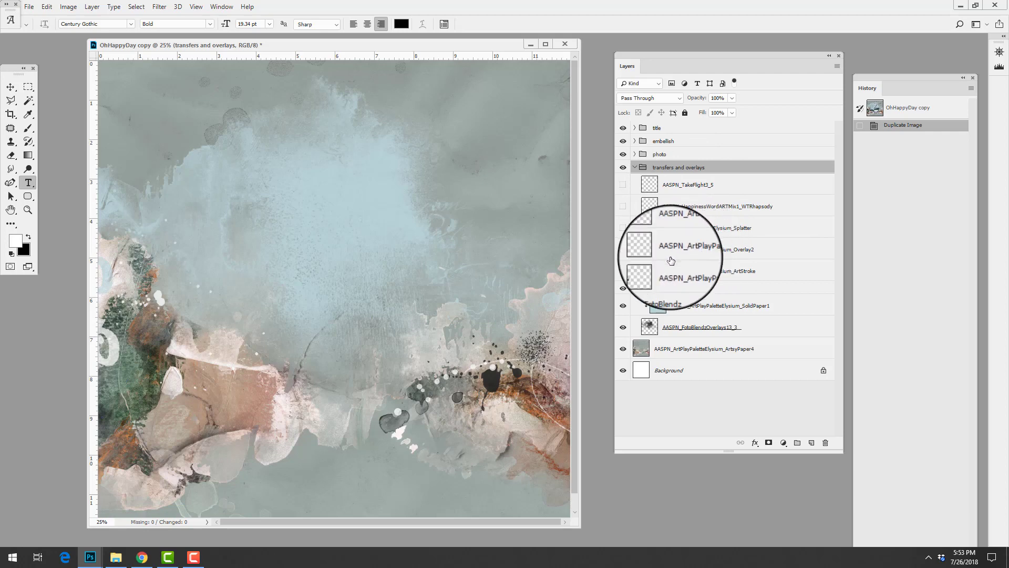
{"action": "left_click", "coordinate": [623, 271]}
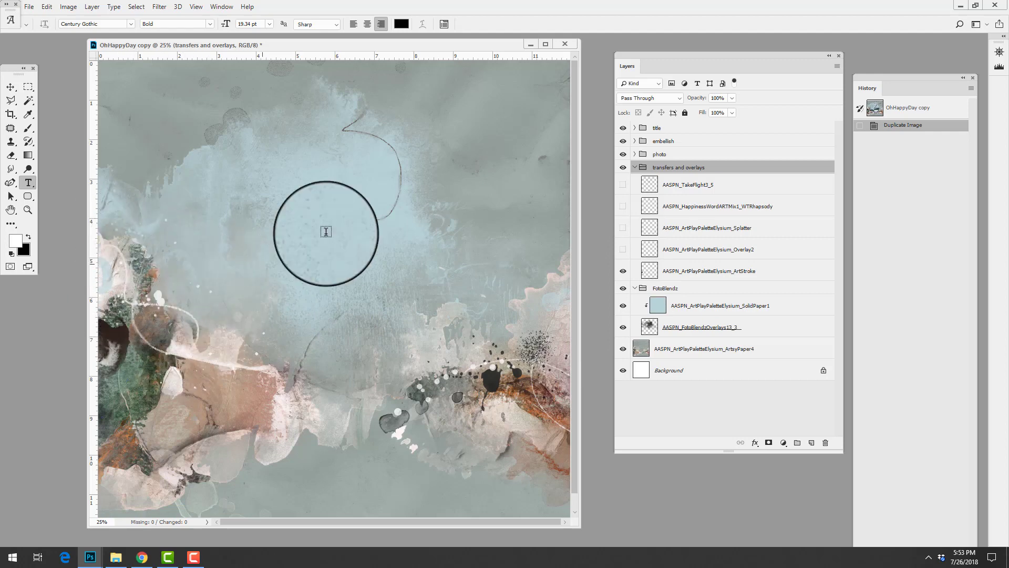
{"action": "left_click", "coordinate": [623, 249]}
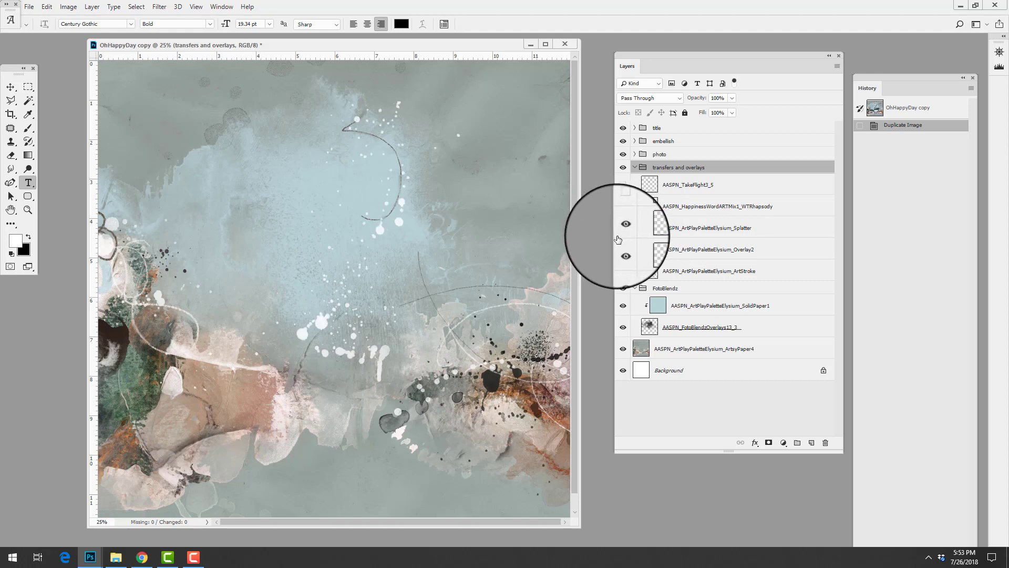
{"action": "left_click", "coordinate": [623, 206]}
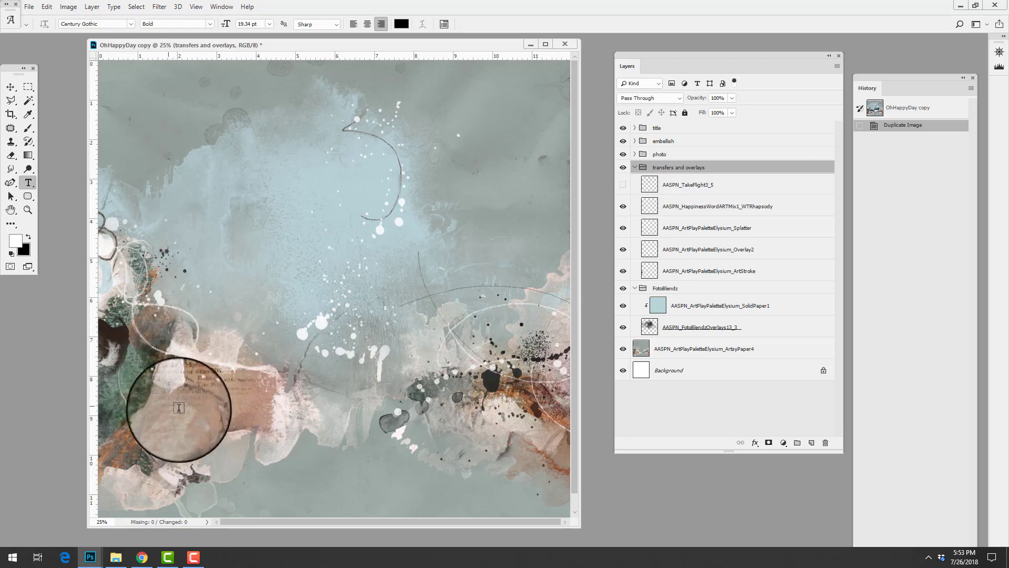
- Switch the WTRhapsody layer's blend mode to Normal for comparison, and set it back to Color Burn
{"action": "left_click", "coordinate": [673, 206]}
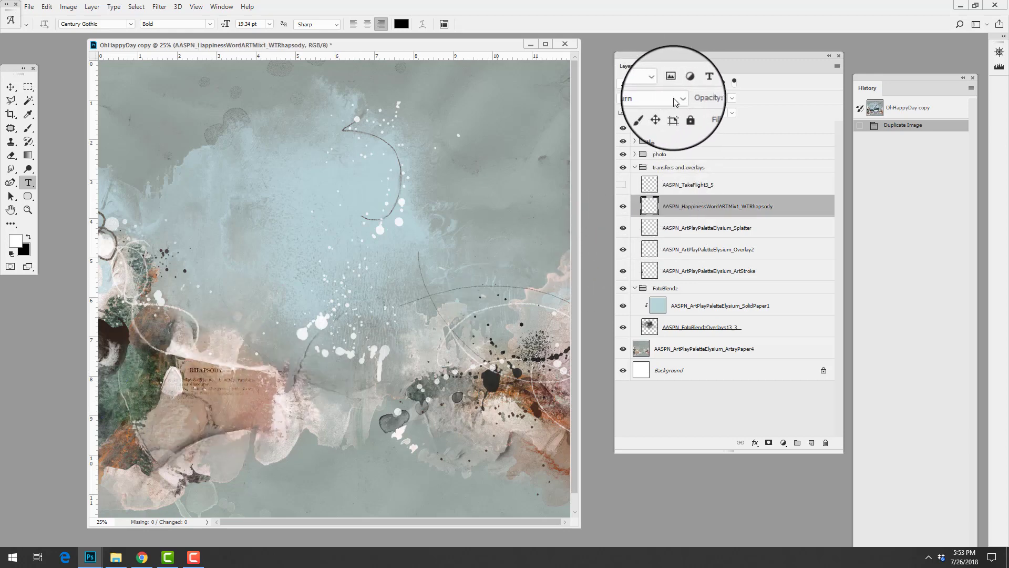
{"action": "left_click", "coordinate": [651, 98]}
{"action": "left_click", "coordinate": [655, 108]}
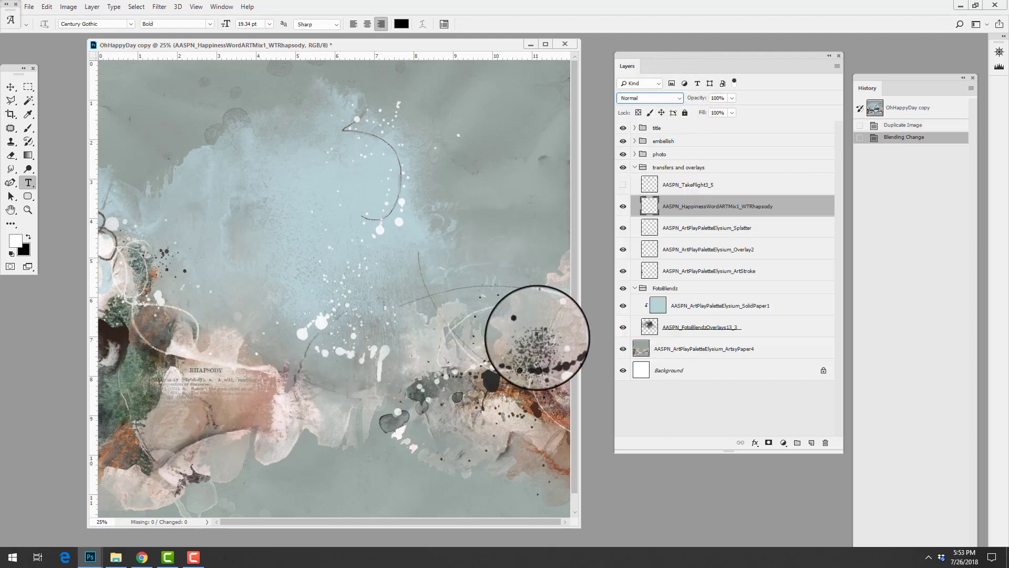
{"action": "left_click", "coordinate": [678, 99]}
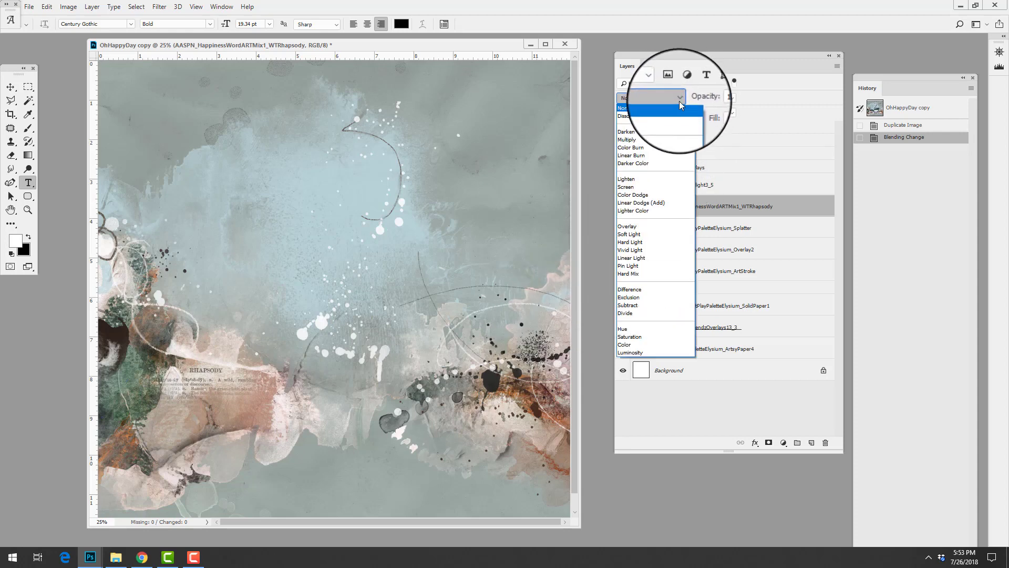
{"action": "left_click", "coordinate": [642, 149]}
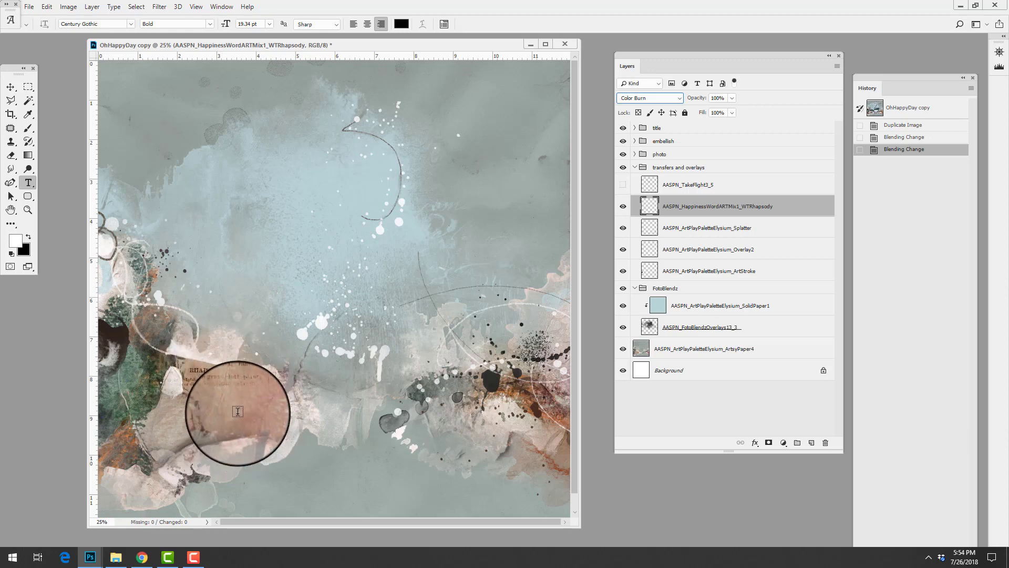
- Show the TakeFlight3_5 layer, and compare the page with the transfers and overlays and FotoBlendz groups hidden and shown again
{"action": "left_click", "coordinate": [623, 184]}
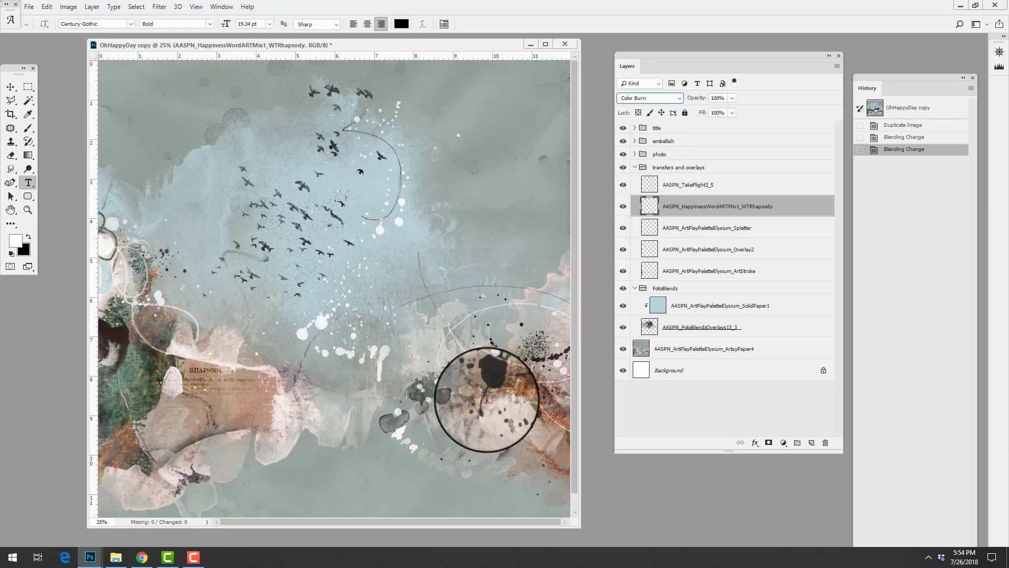
{"action": "left_click", "coordinate": [623, 167]}
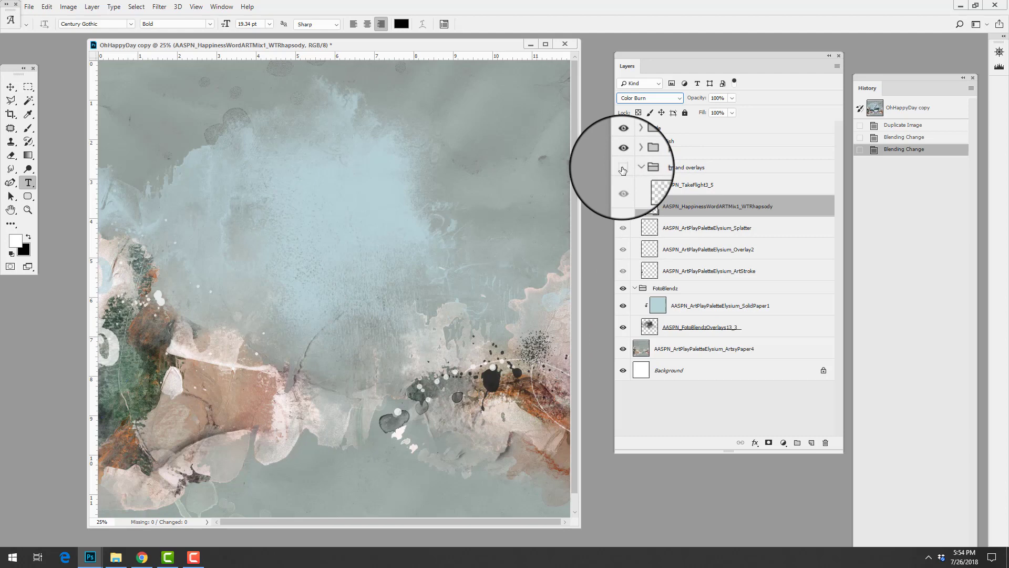
{"action": "left_click", "coordinate": [621, 289]}
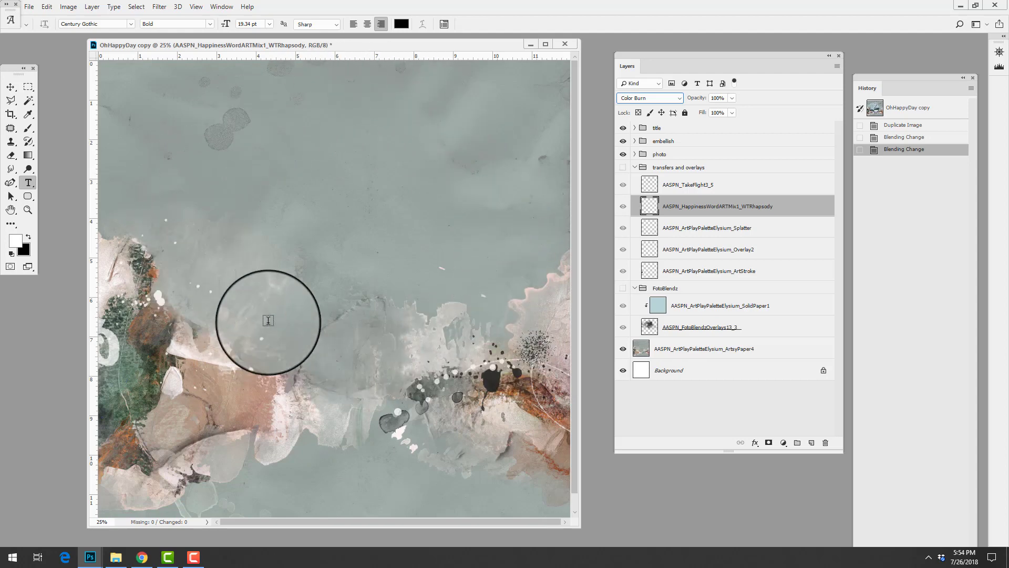
{"action": "left_click", "coordinate": [623, 167]}
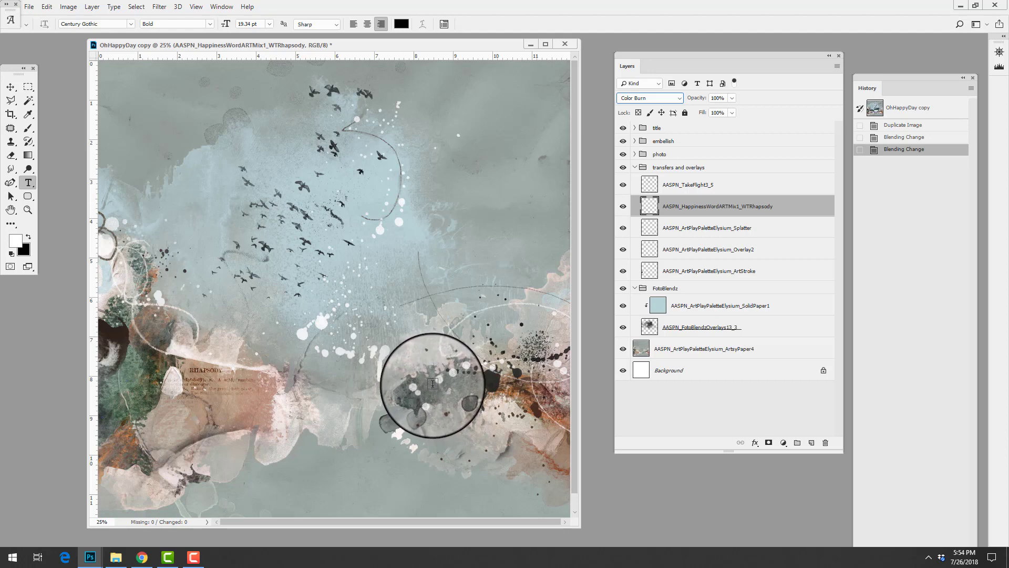
- Expand the photo group, and show its lowest Rectangle 1 frame, that frame's effects and the clipped Layer 1 photo
{"action": "left_click", "coordinate": [636, 154]}
{"action": "mouse_move", "coordinate": [842, 267]}
{"action": "left_mouse_down"}
{"action": "mouse_move", "coordinate": [842, 347]}
{"action": "mouse_move", "coordinate": [843, 300]}
{"action": "left_mouse_up"}
{"action": "left_click", "coordinate": [623, 366]}
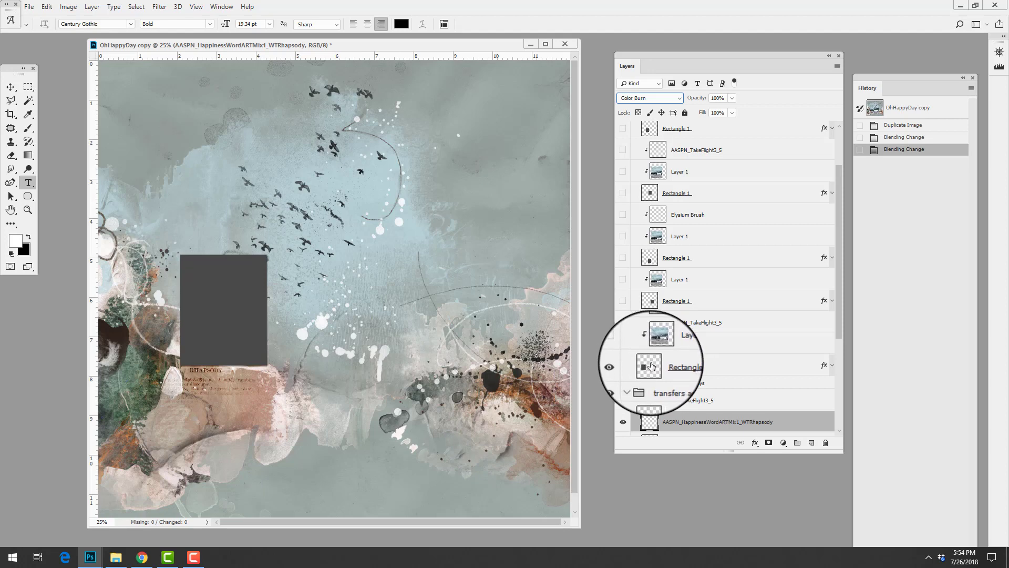
{"action": "left_click", "coordinate": [831, 364]}
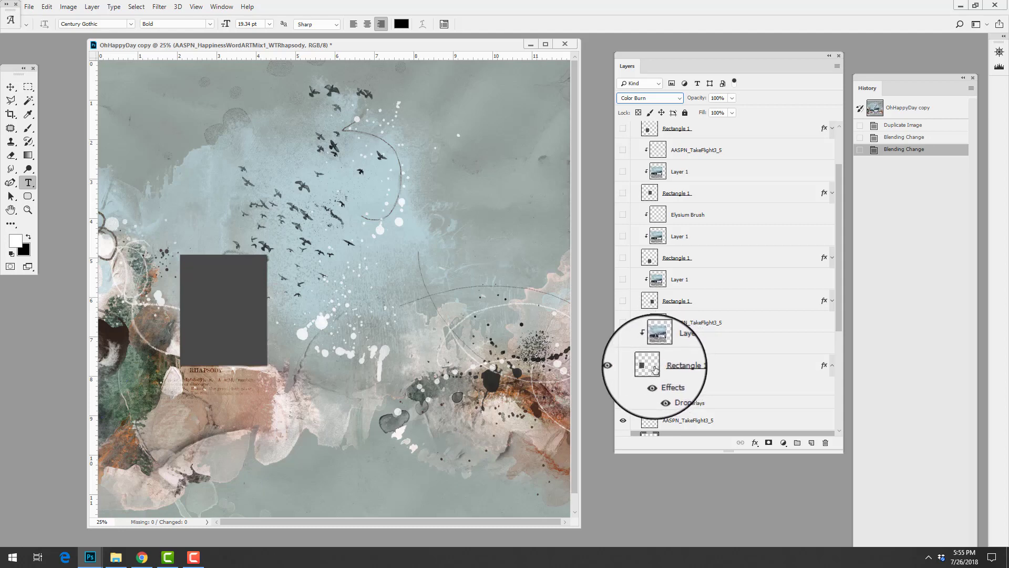
{"action": "left_click", "coordinate": [622, 344]}
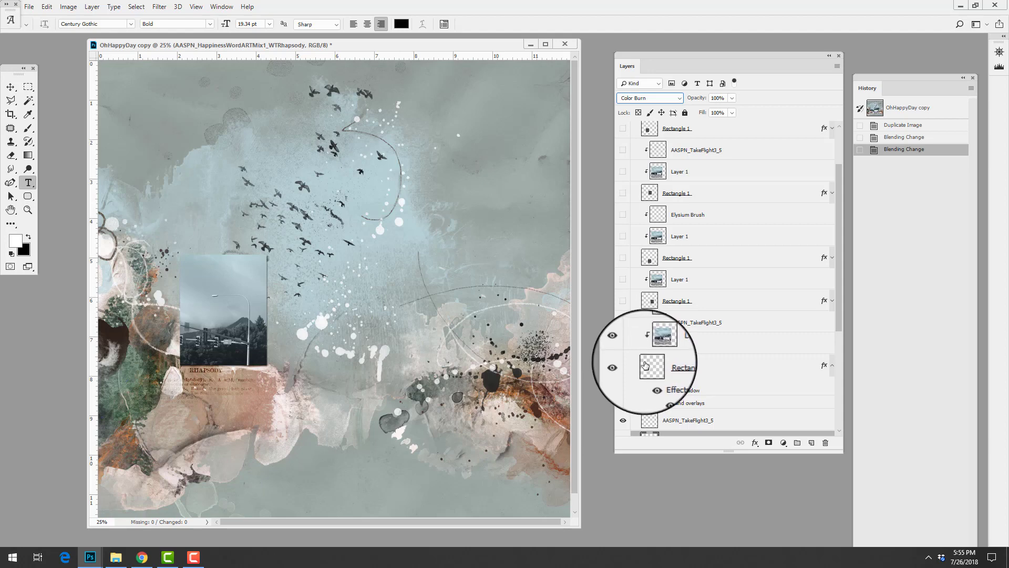
- Show the other four Rectangle 1 frame layers in the photo group
{"action": "left_click", "coordinate": [622, 301]}
{"action": "left_click", "coordinate": [623, 258]}
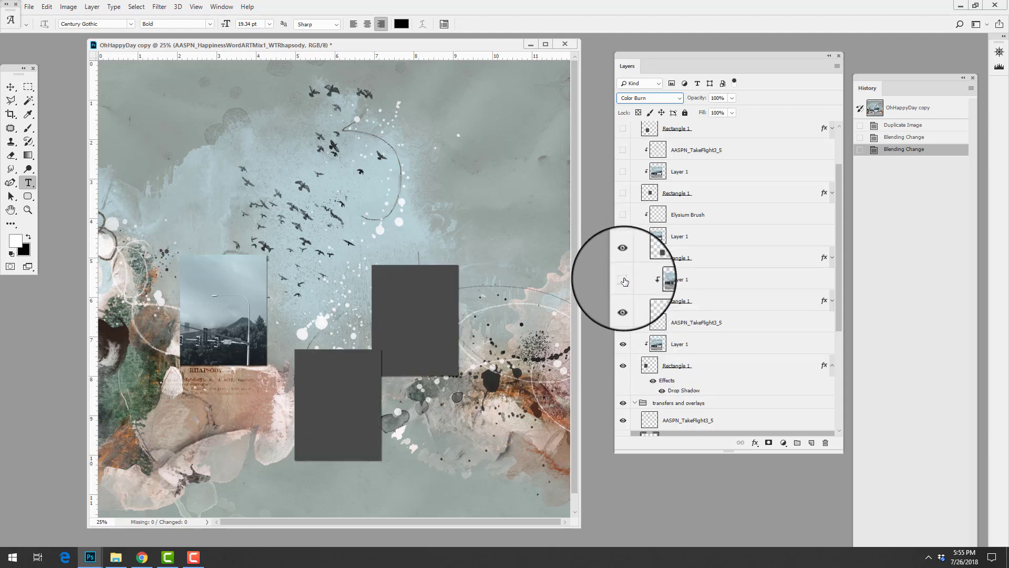
{"action": "left_click", "coordinate": [622, 193]}
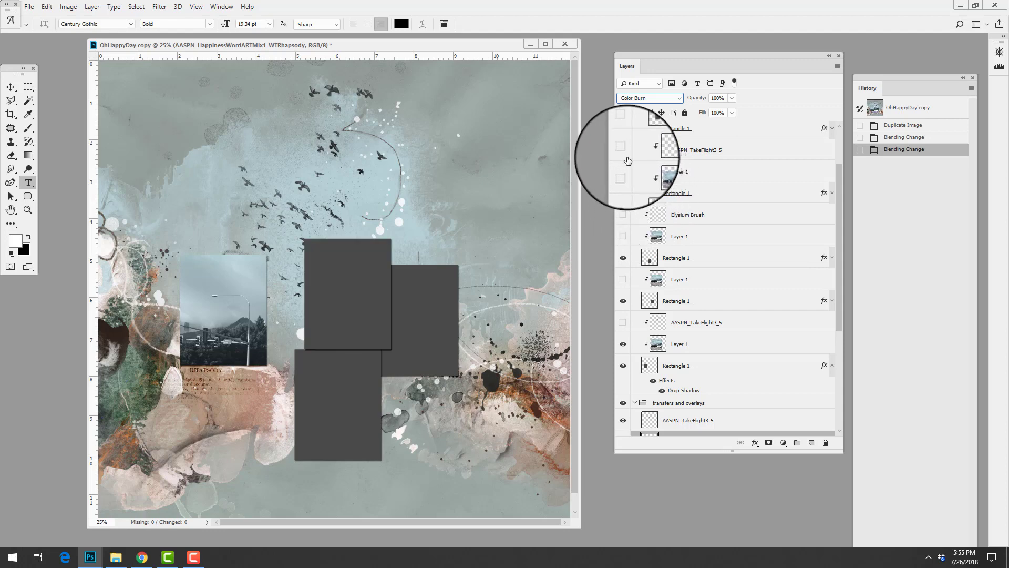
{"action": "left_click", "coordinate": [623, 129]}
- Show the clipped Layer 1 photos in the remaining four frames, and the TakeFlight3_5 layer clipped to the lowest frame
{"action": "left_click_drag", "start_coordinate": [838, 226], "coordinate": [843, 196]}
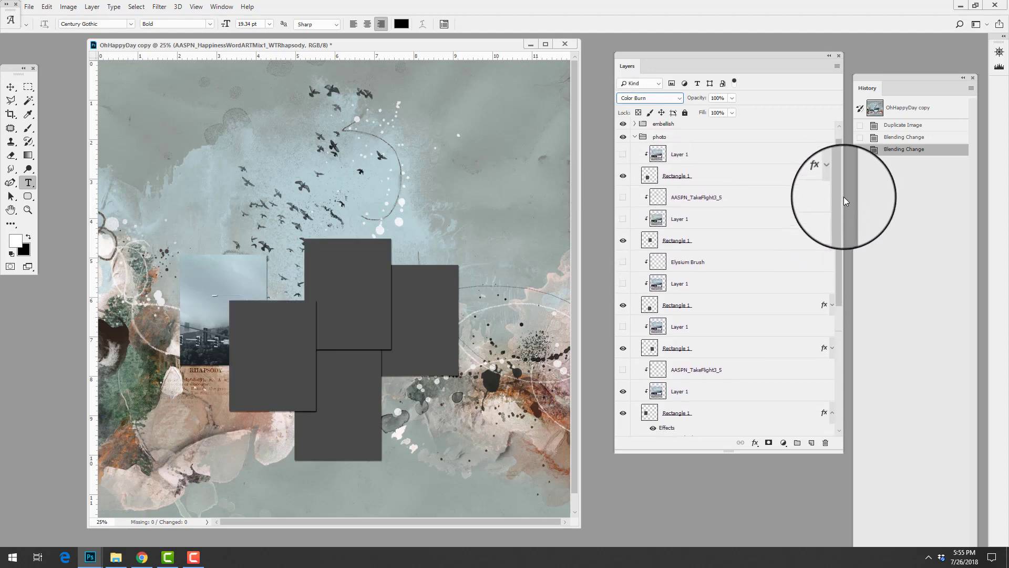
{"action": "left_click", "coordinate": [624, 155]}
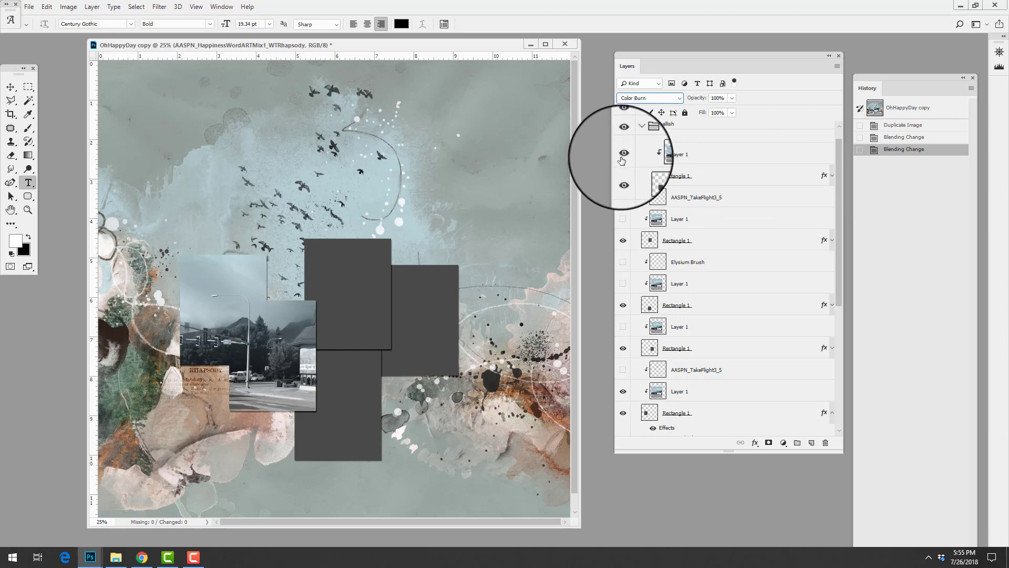
{"action": "left_click", "coordinate": [624, 218]}
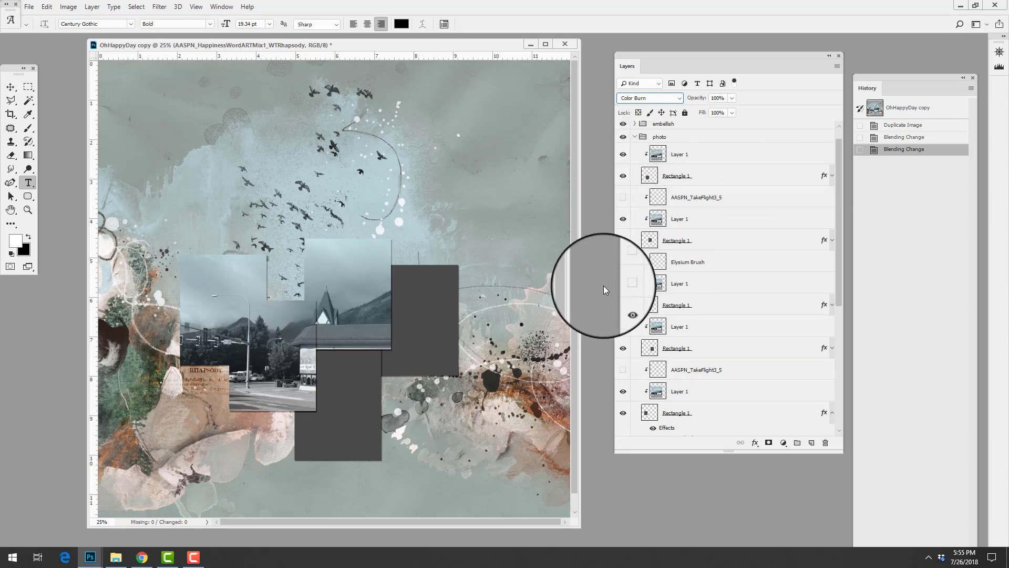
{"action": "left_click", "coordinate": [623, 284]}
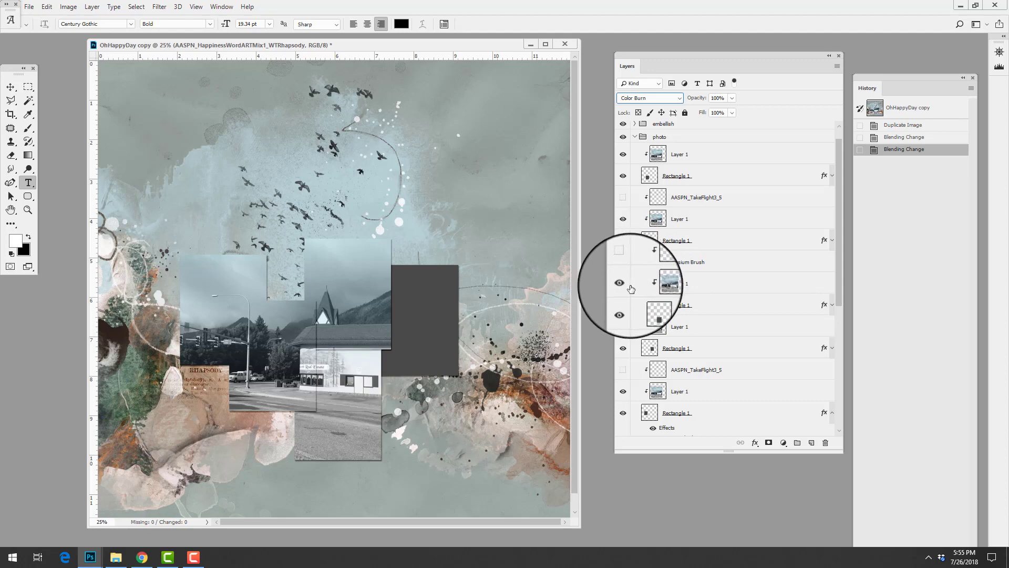
{"action": "left_click", "coordinate": [623, 327]}
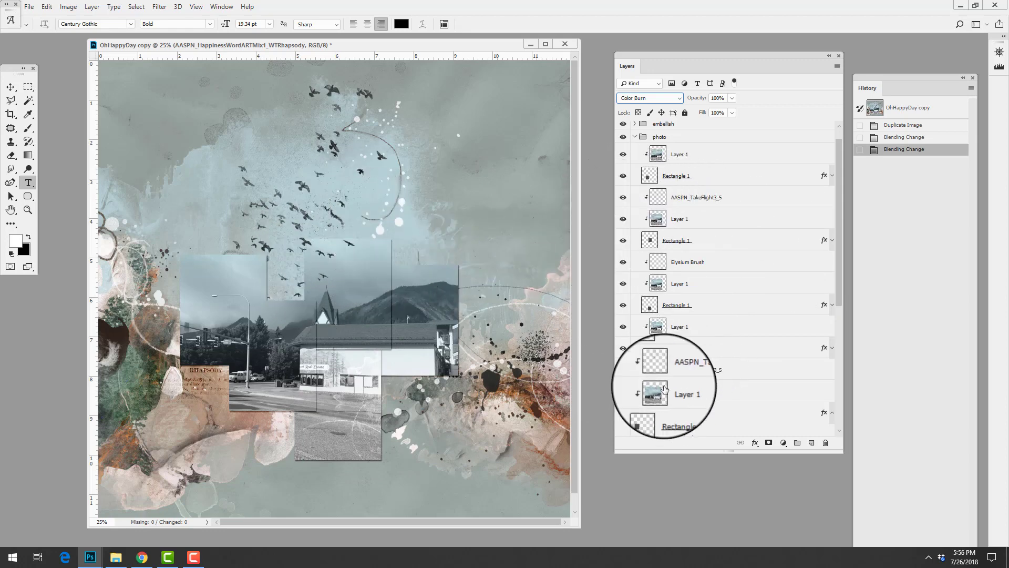
{"action": "left_click", "coordinate": [622, 369]}
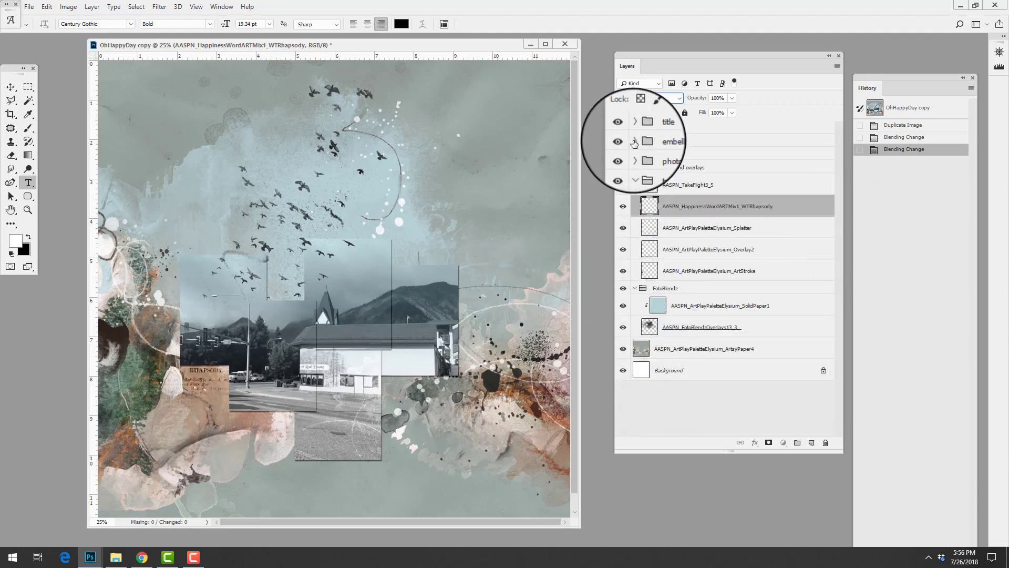
- Expand the embellish group and show its GentleMorning_Foliage, Elysium_Frame1E and Elysium_Frame1F layers
{"action": "left_click", "coordinate": [635, 142]}
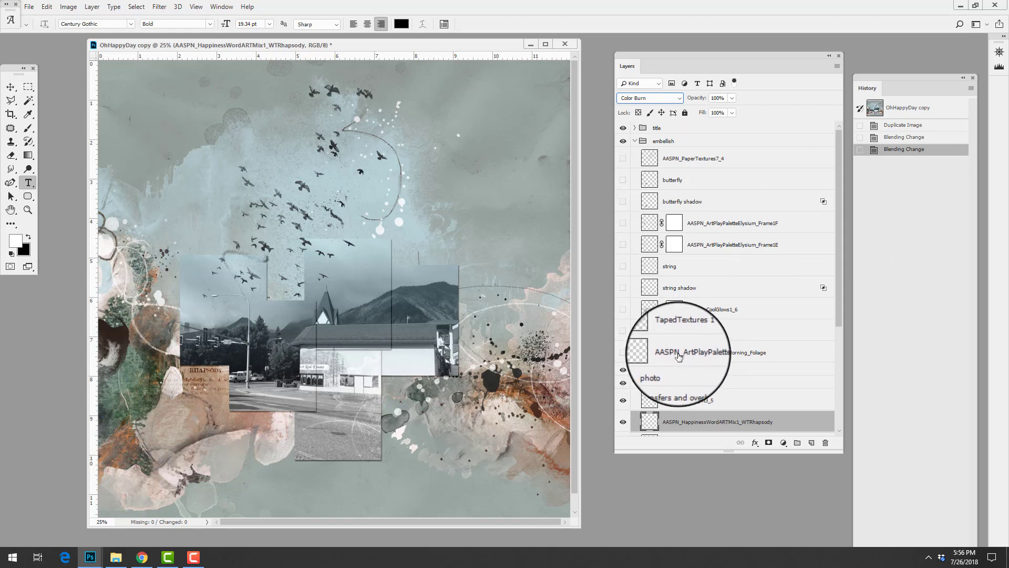
{"action": "left_click", "coordinate": [623, 354]}
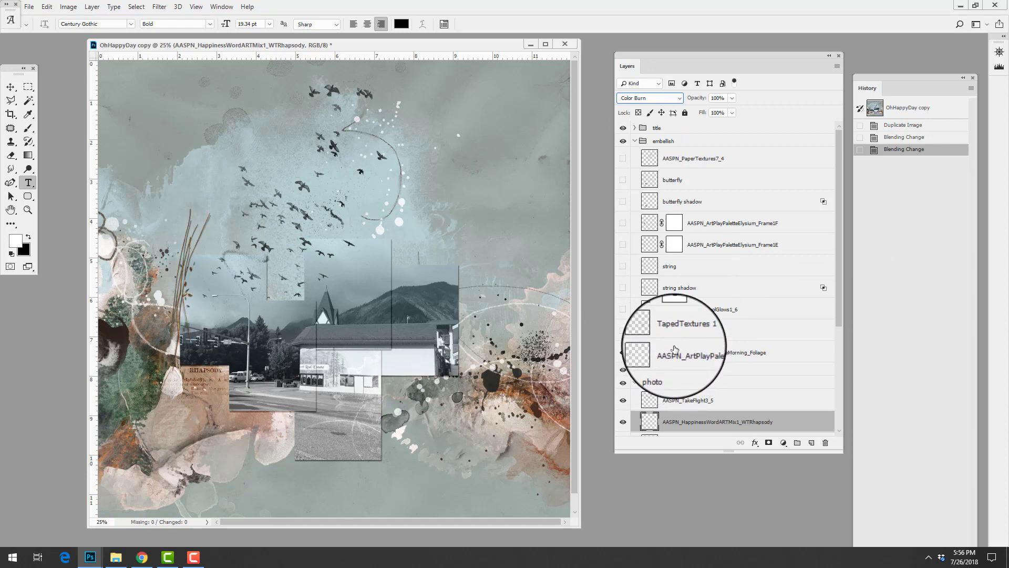
{"action": "left_click", "coordinate": [623, 245]}
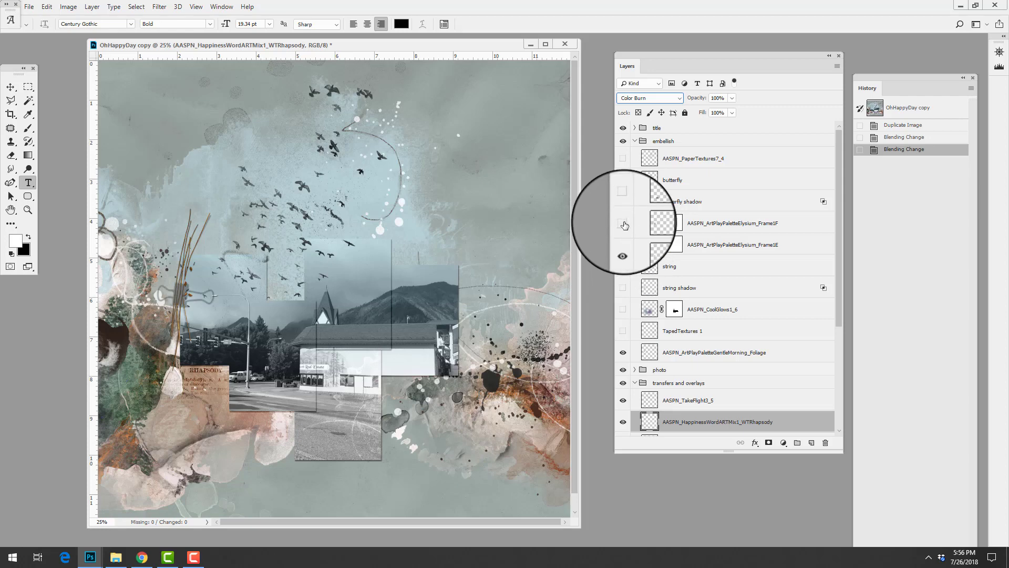
{"action": "left_click", "coordinate": [623, 222]}
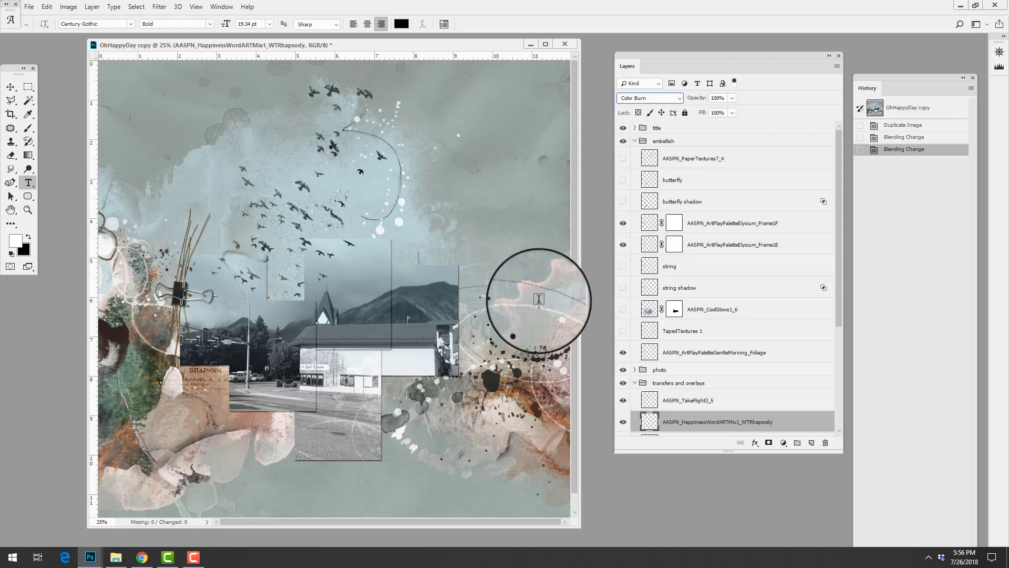
- Show the butterfly and string layers together with their separate shadow layers
{"action": "left_click", "coordinate": [622, 180]}
{"action": "left_click", "coordinate": [623, 201]}
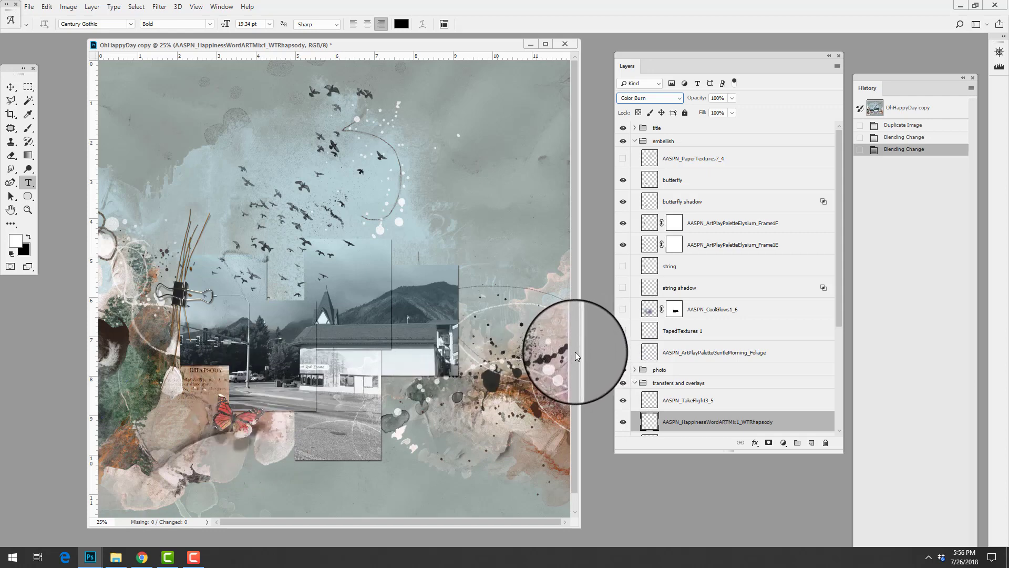
{"action": "left_click", "coordinate": [622, 266]}
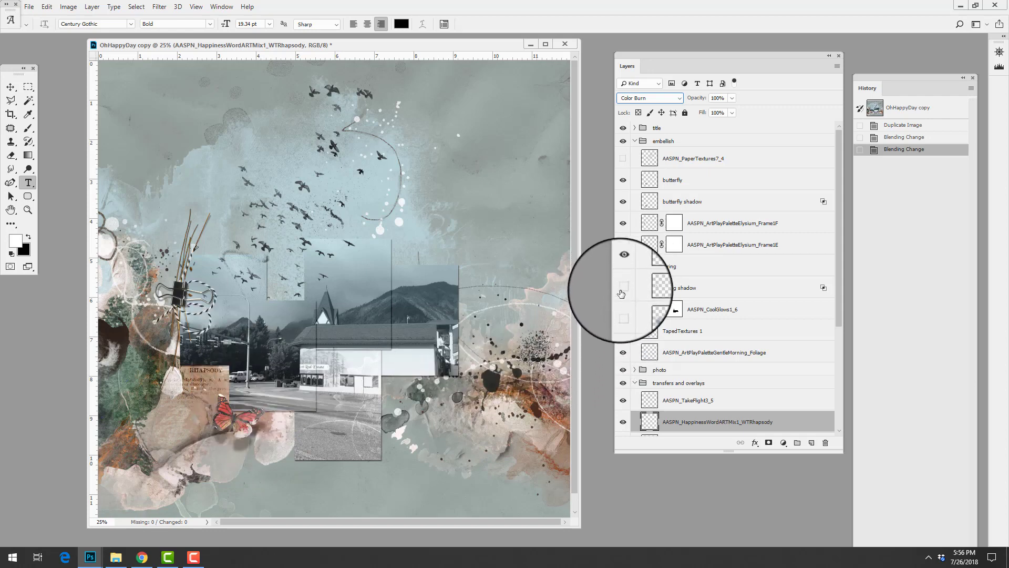
{"action": "left_click", "coordinate": [623, 288]}
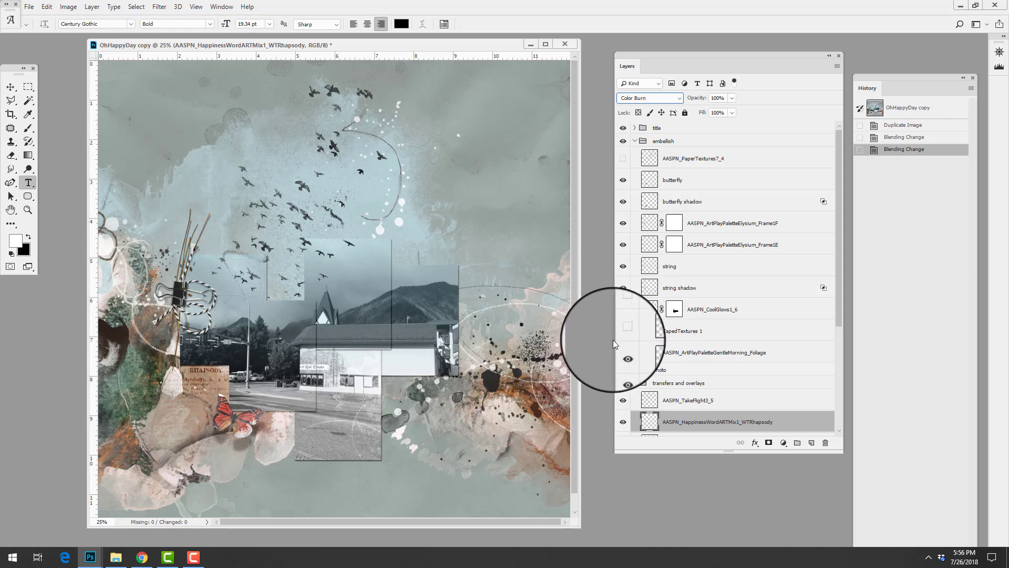
- Show the CoolGlows1_6 layer, and compare the page with it hidden and shown again
{"action": "left_click", "coordinate": [623, 309]}
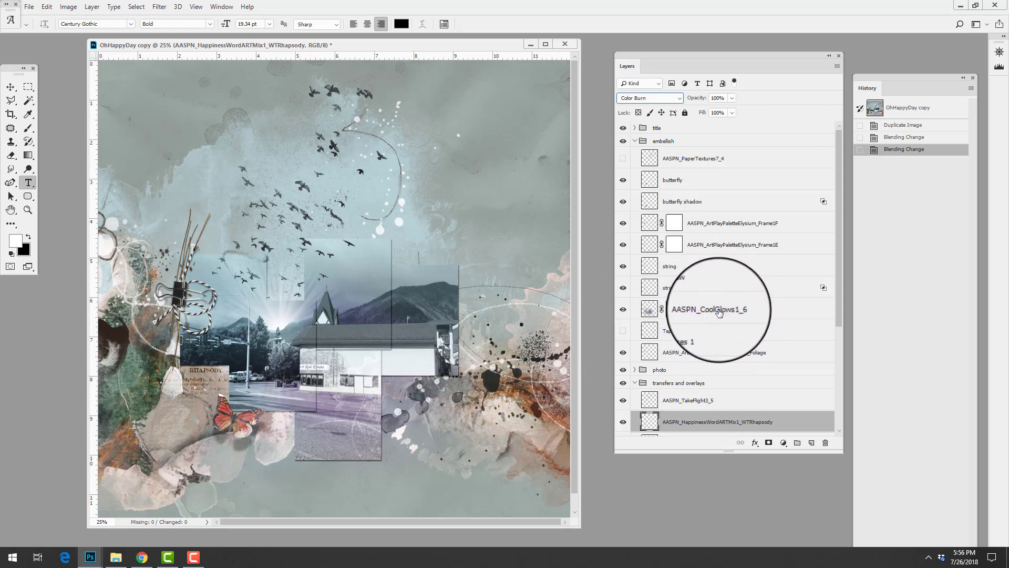
{"action": "left_click", "coordinate": [623, 309]}
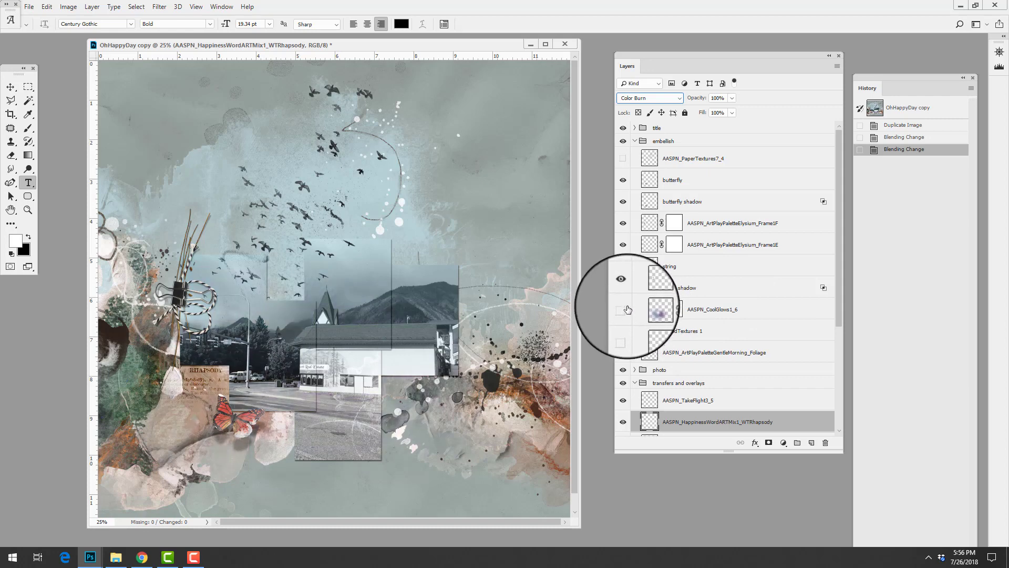
{"action": "left_click", "coordinate": [624, 309]}
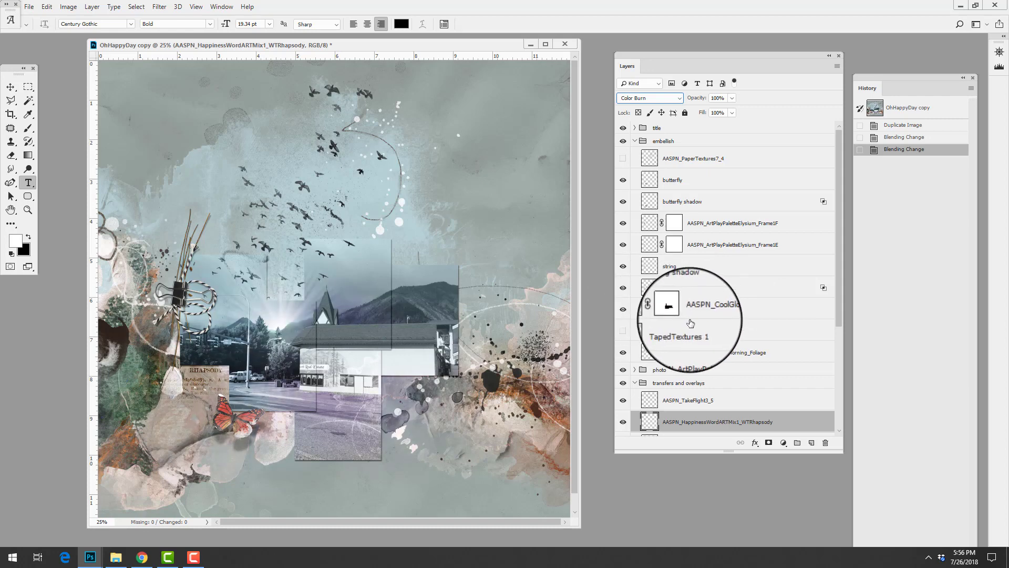
- Switch the CoolGlows1_6 layer's blend mode to Normal for comparison, and set it back to Overlay
{"action": "left_click", "coordinate": [652, 309]}
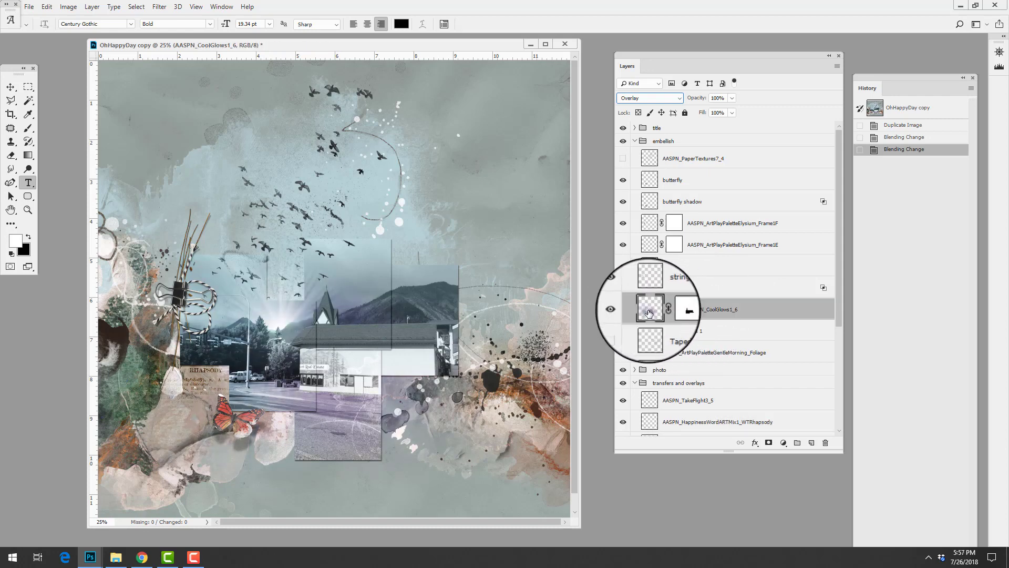
{"action": "left_click", "coordinate": [643, 99]}
{"action": "left_click", "coordinate": [626, 109]}
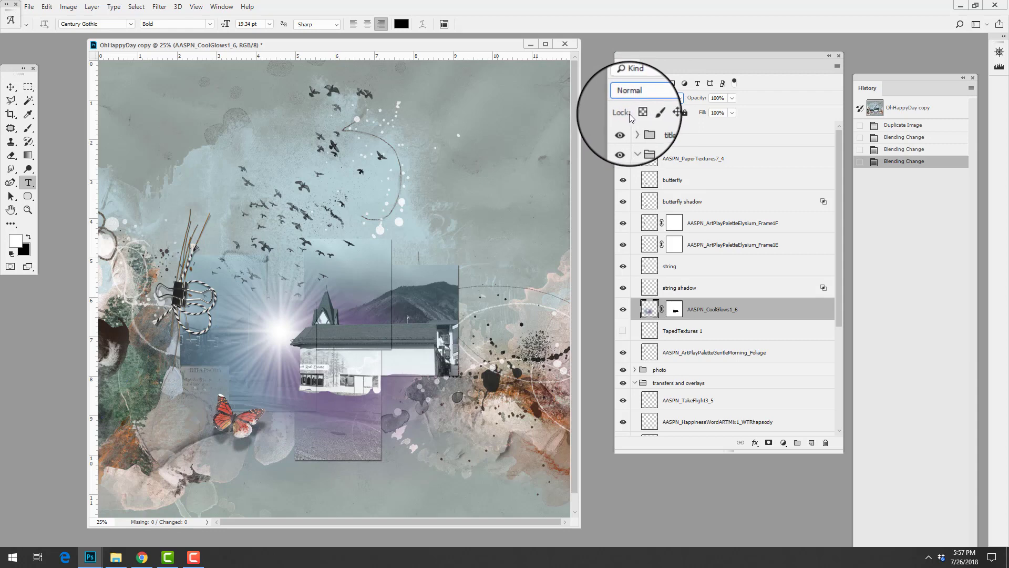
{"action": "left_click", "coordinate": [648, 100]}
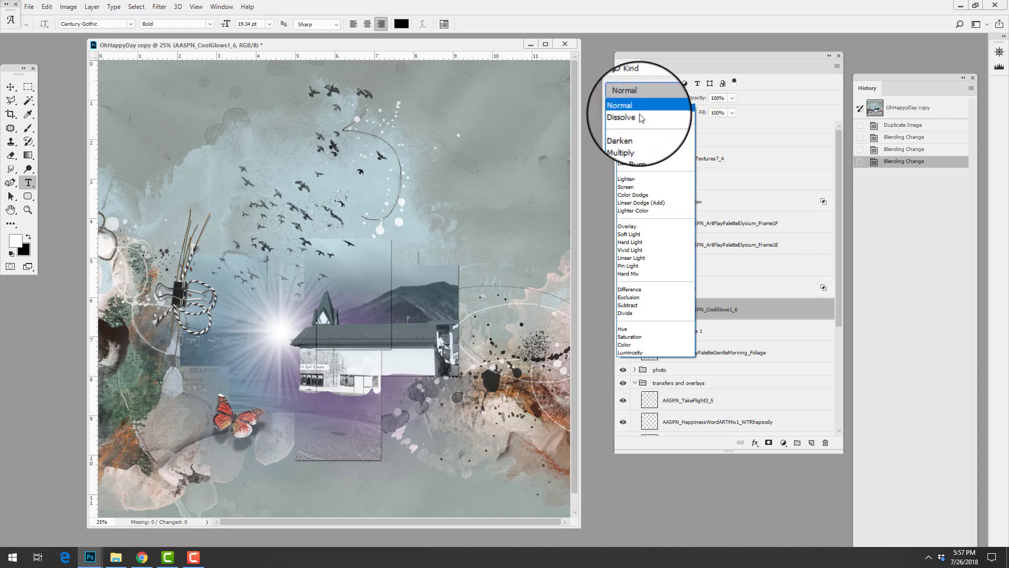
{"action": "left_click", "coordinate": [629, 227]}
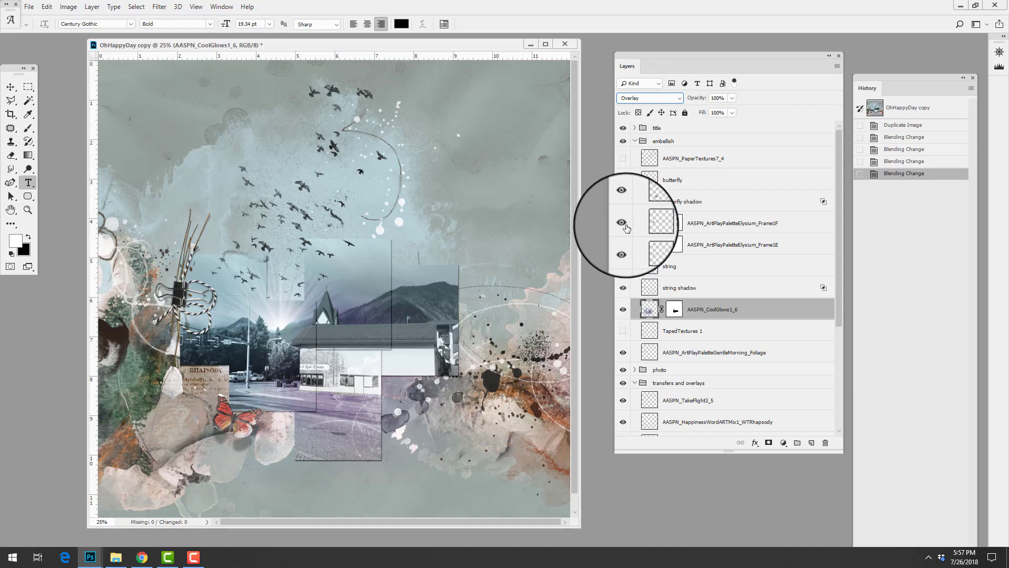
- Show the TapedTextures 1 and PaperTextures7_4 layers, and expand the title group to show its WAOhHappyDay word art
{"action": "left_click", "coordinate": [645, 330]}
{"action": "left_click", "coordinate": [623, 330]}
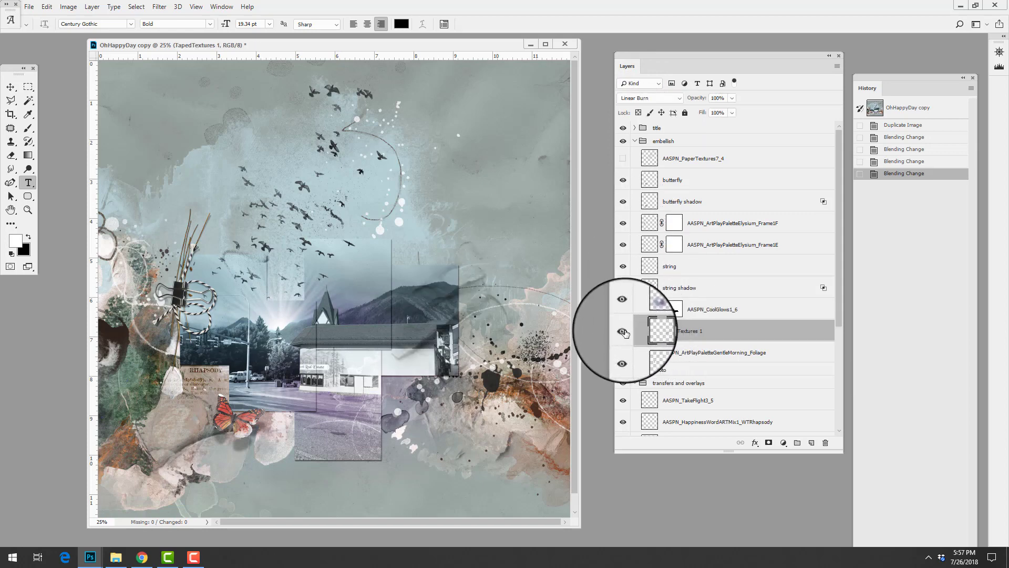
{"action": "left_click", "coordinate": [622, 158]}
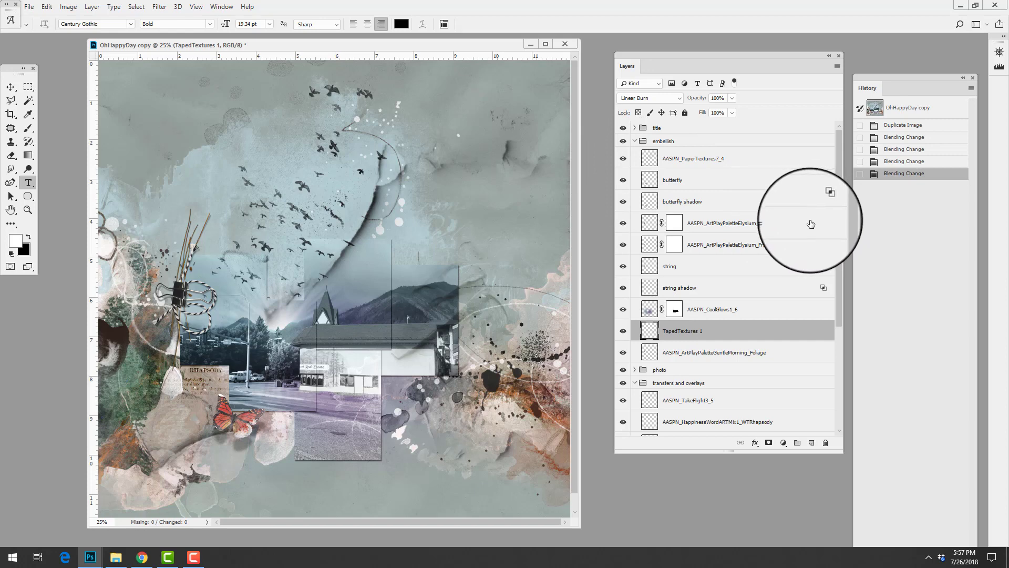
{"action": "left_click", "coordinate": [634, 127]}
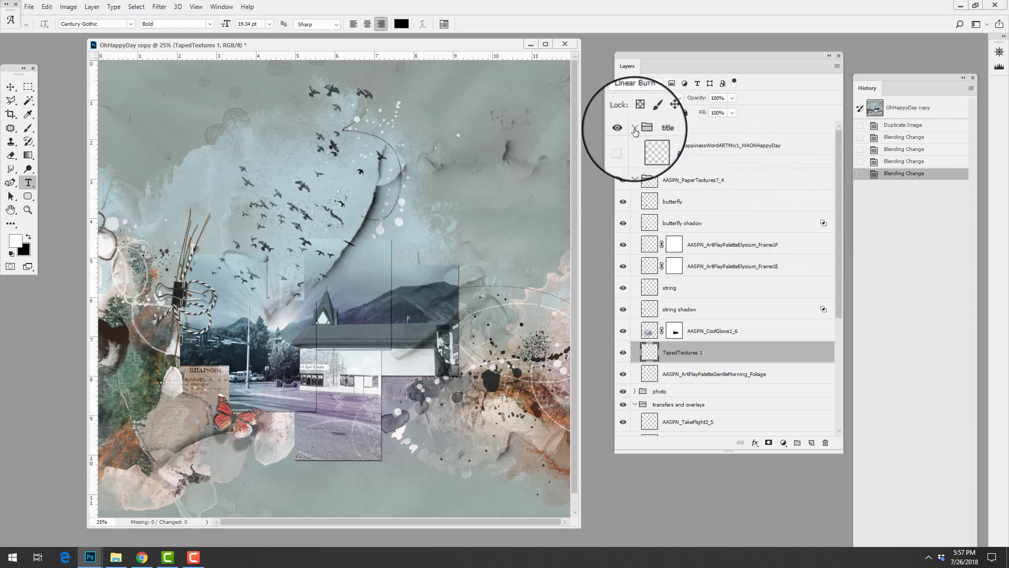
{"action": "left_click", "coordinate": [623, 145]}
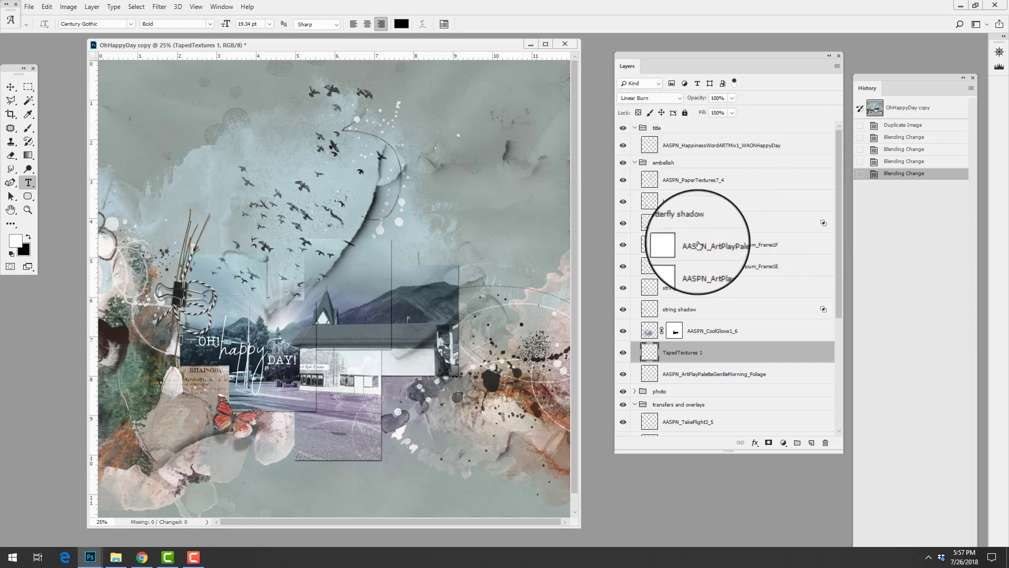